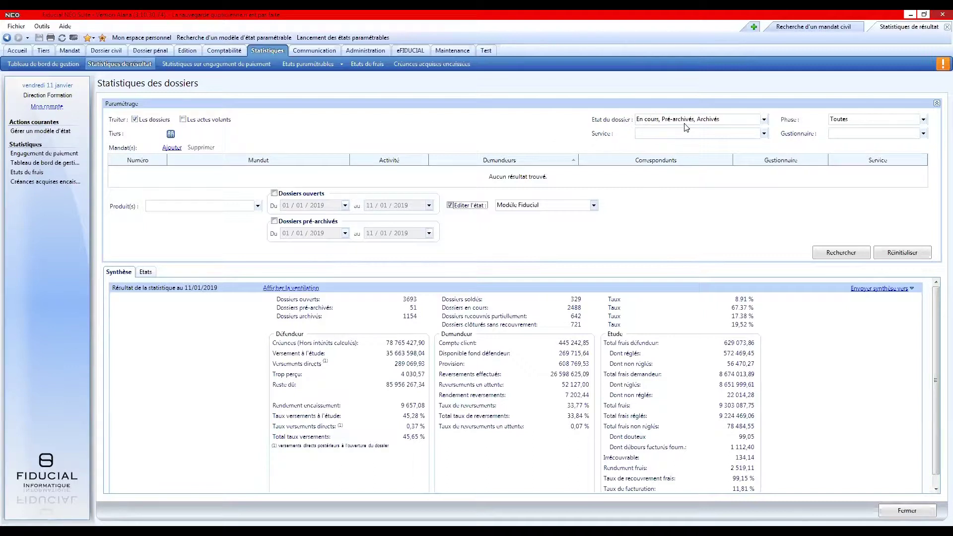
Step: Examine the options offered by the Etat du dossier and Phase filters of the file statistics
left_click(765, 120)
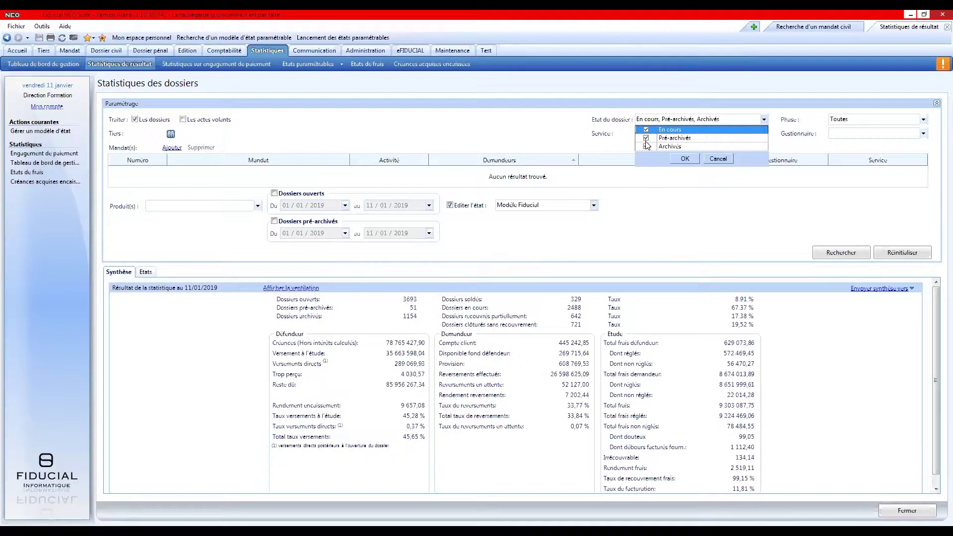
left_click(810, 135)
key("Tab")
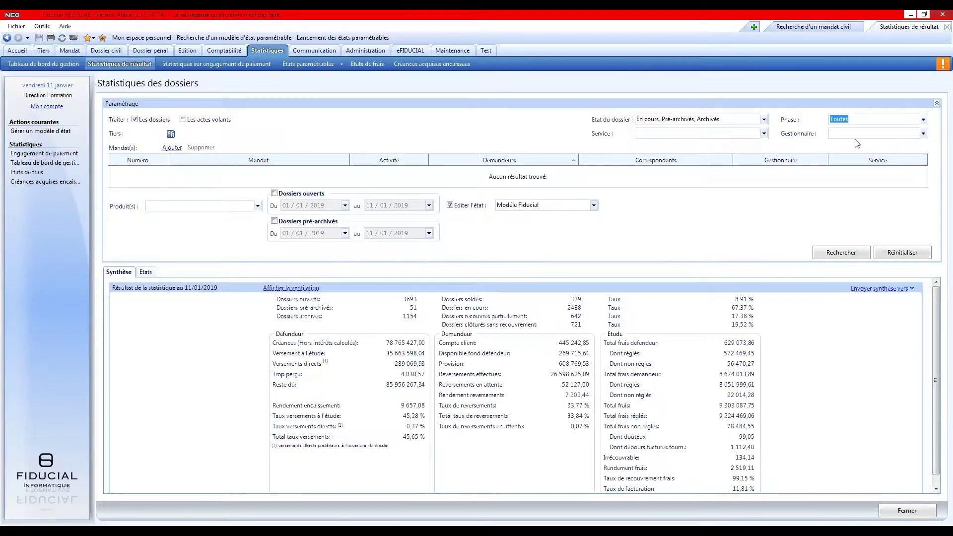
left_click(924, 120)
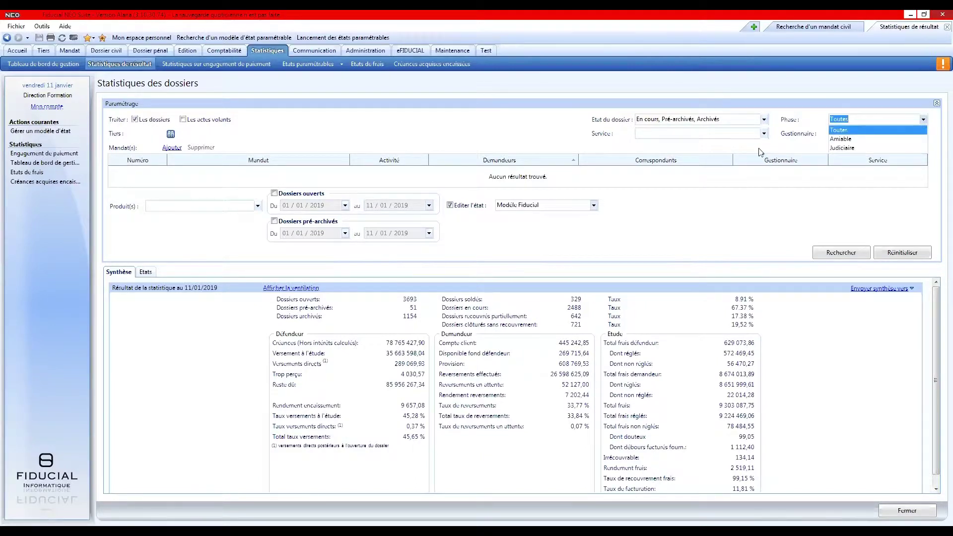
key("Down")
key("Escape")
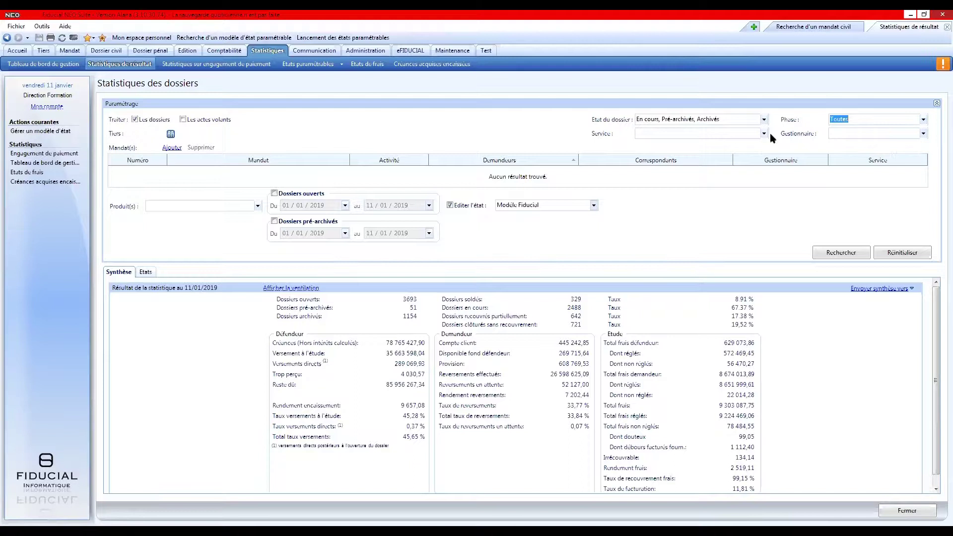
Step: View the mandates that can be added as a filter, then close the selection window without choosing one
left_click(172, 149)
left_click(259, 207)
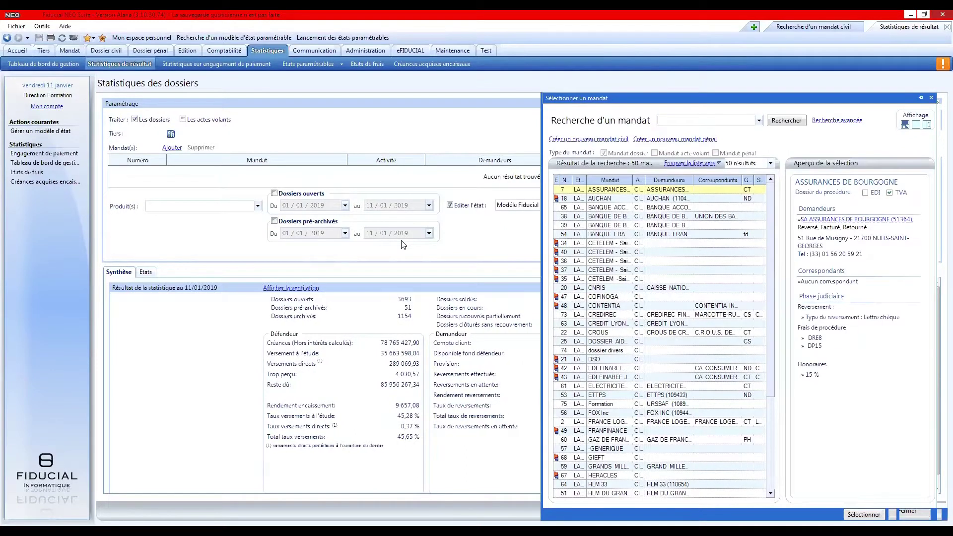
left_click(932, 98)
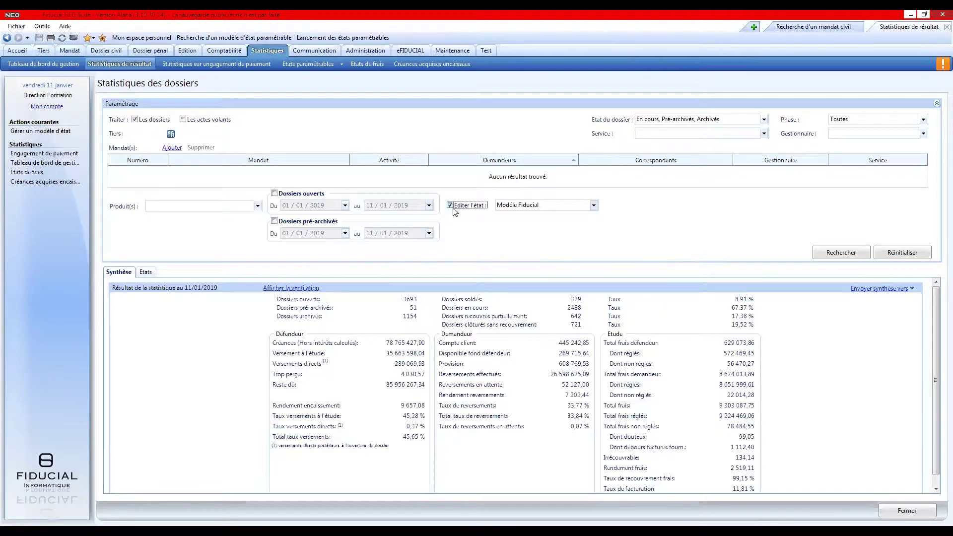
Step: Run the file statistics search with Editer l'état enabled and Modèle Fiducial as the report model
left_click(594, 205)
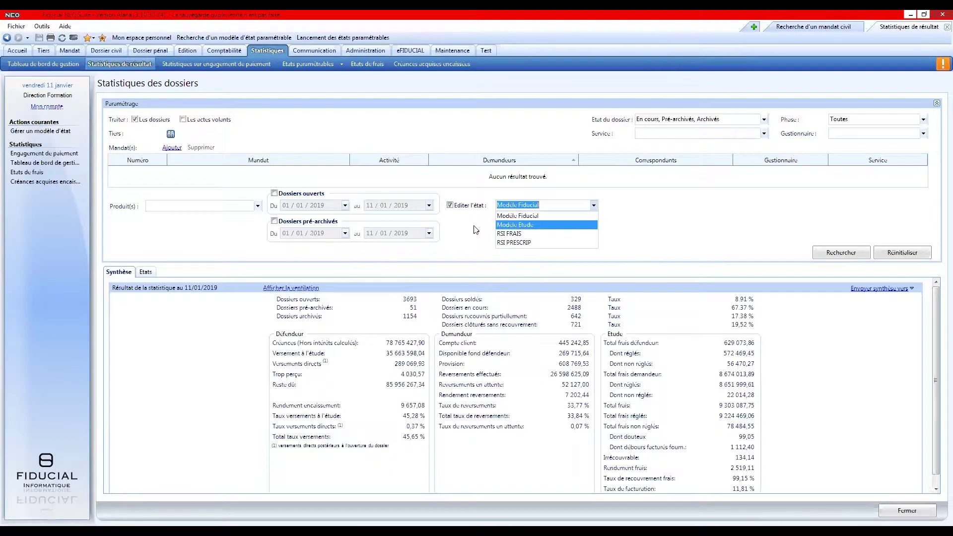
left_click(849, 257)
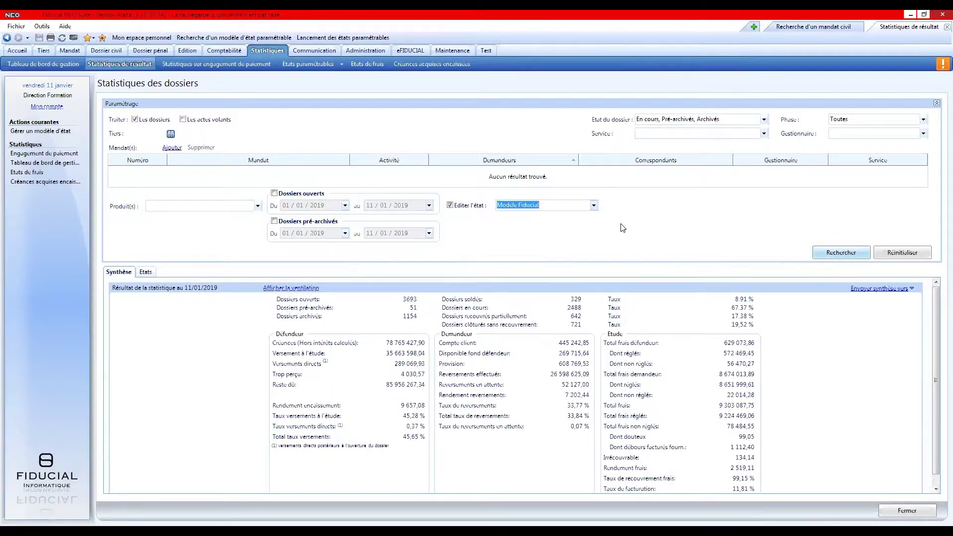
left_click(450, 205)
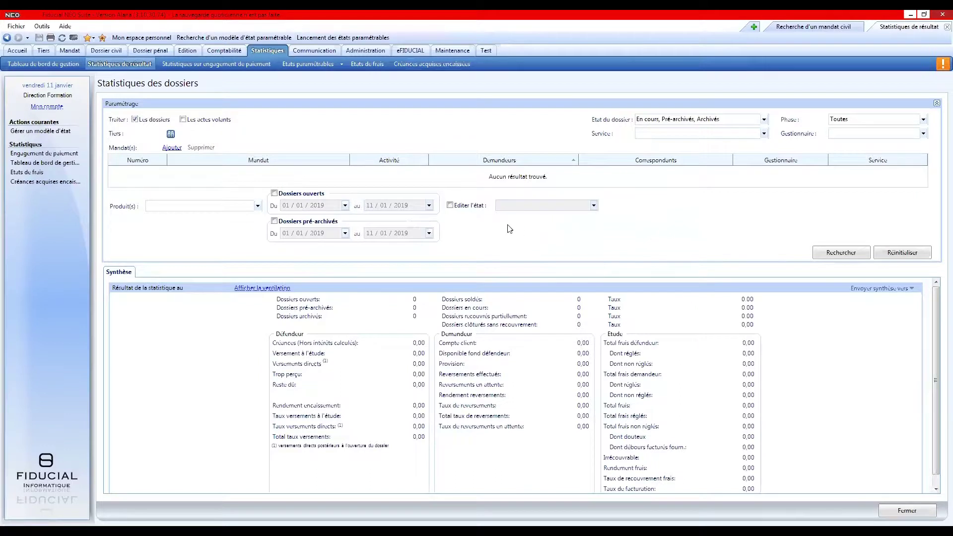
left_click(451, 205)
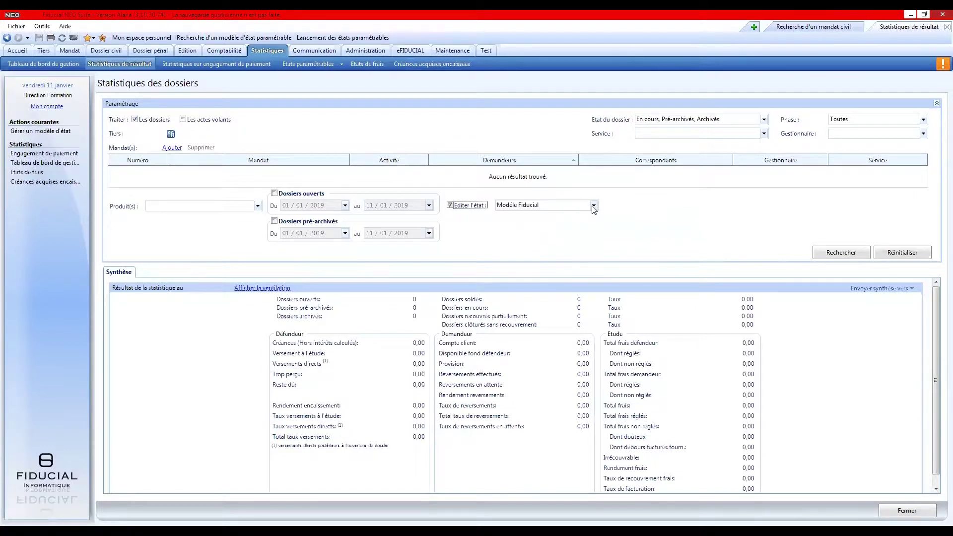
left_click(593, 206)
left_click(737, 253)
left_click(842, 253)
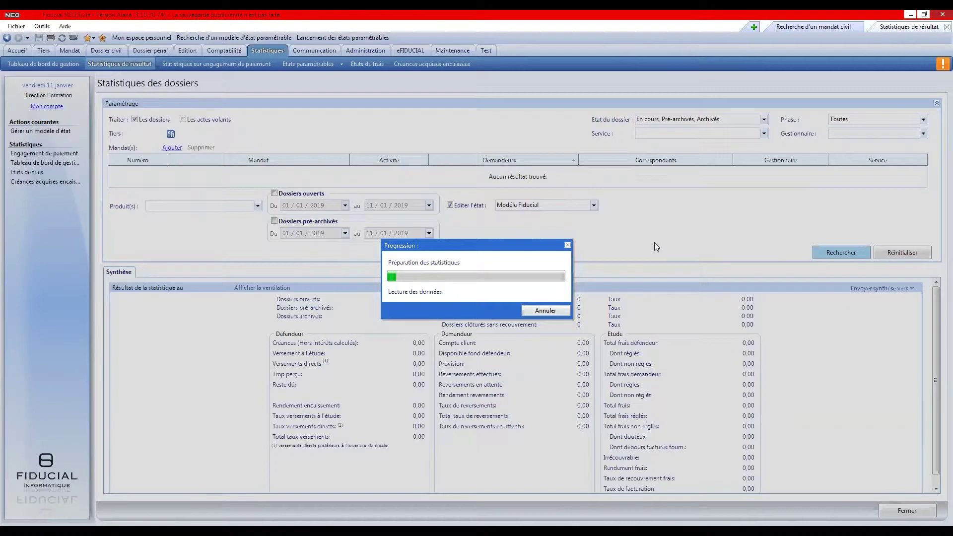
Step: Switch to the mandate search workspace and open Statistiques de résultat there while the first search runs
left_click(787, 27)
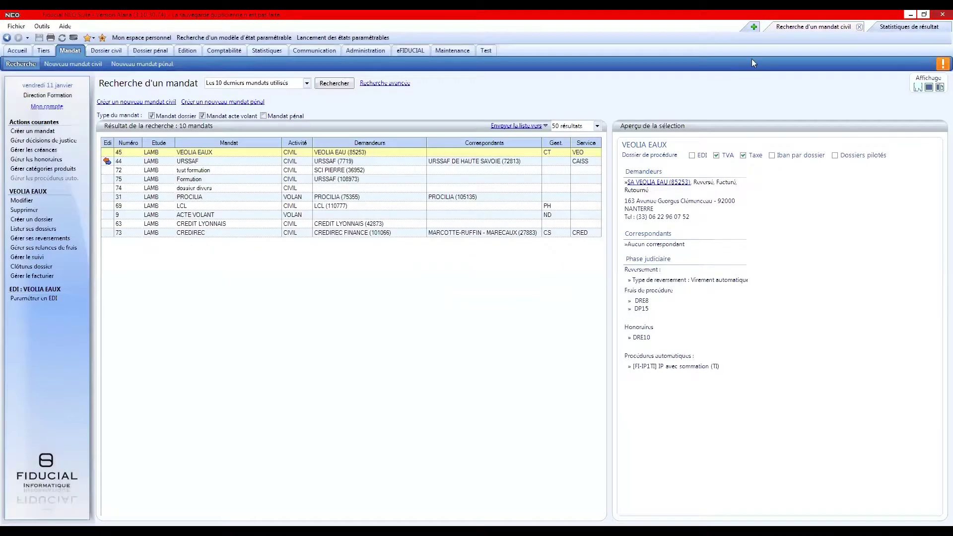
left_click(929, 31)
left_click(792, 27)
left_click(262, 51)
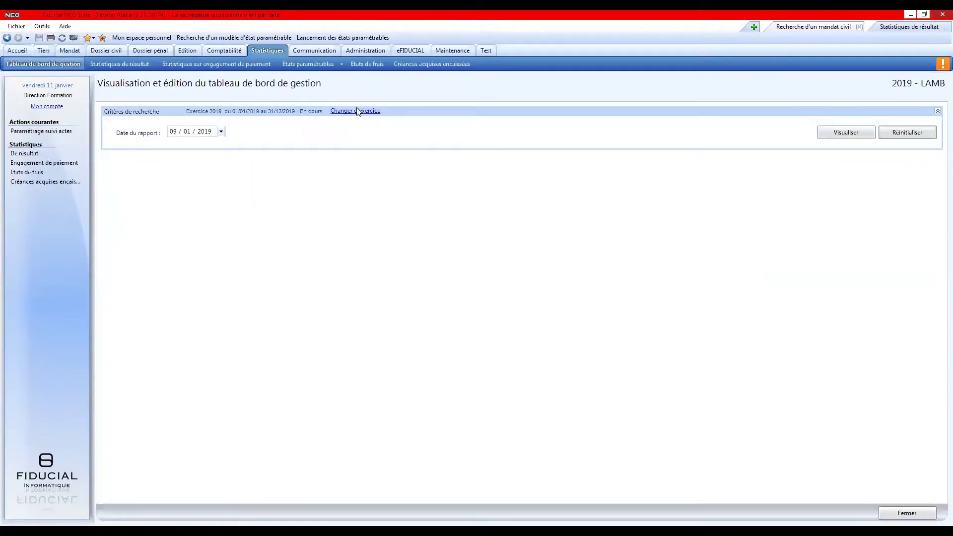
left_click(133, 62)
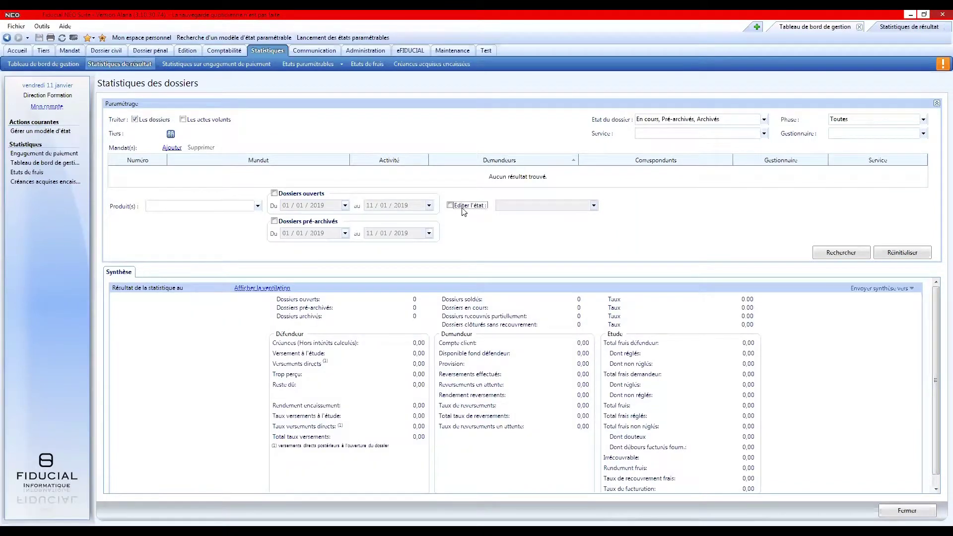
Step: Enable Editer l'état on this statistics page and review the report models offered
left_click(451, 205)
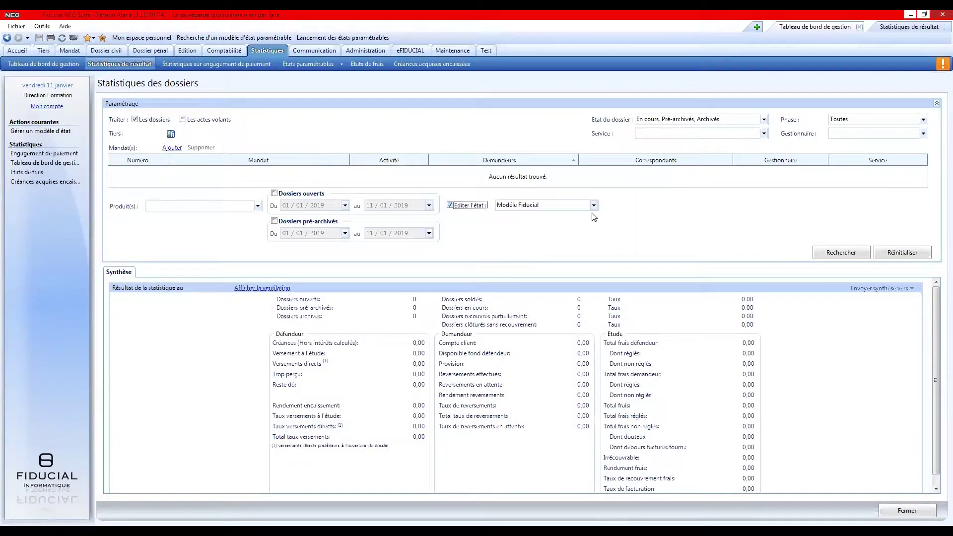
left_click(594, 205)
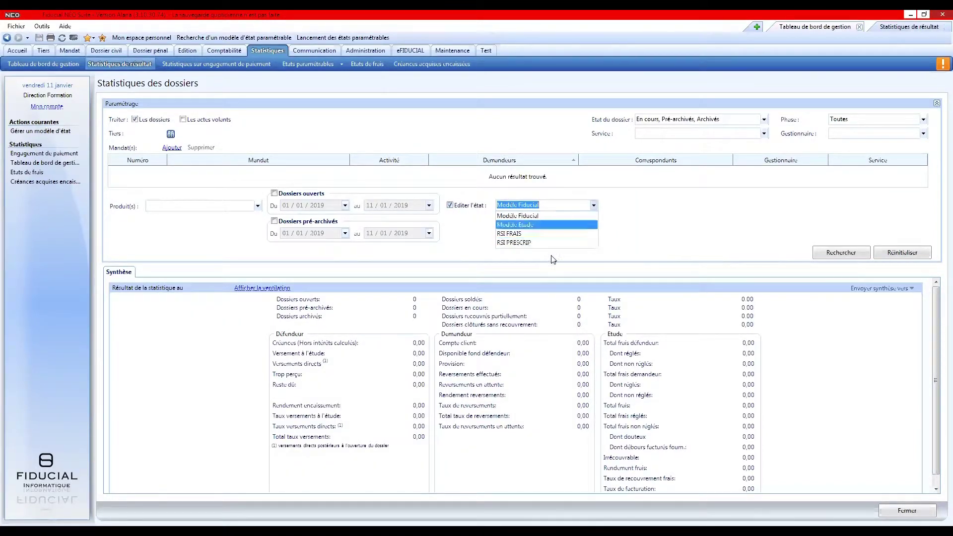
left_click(646, 230)
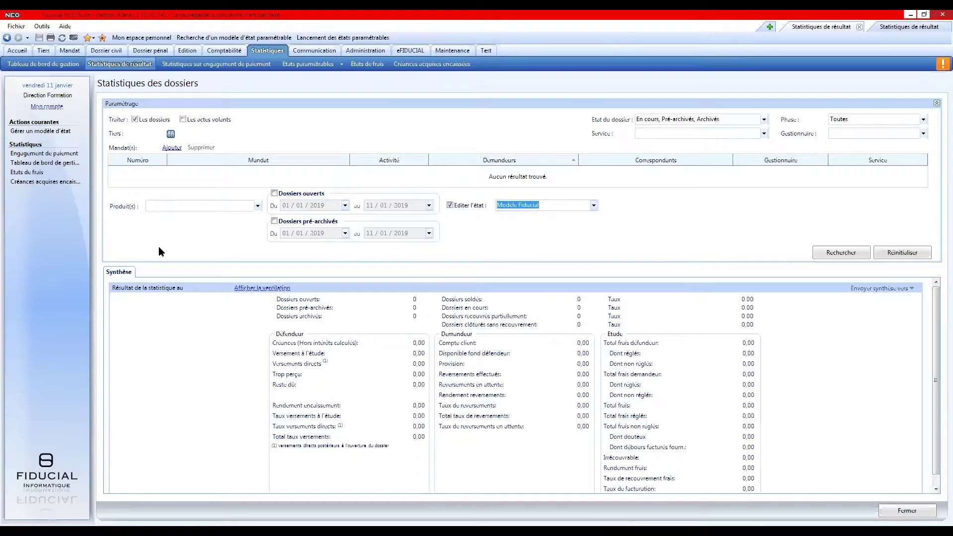
Step: Start a new statistical report model with both its code and its name set to "total des acomptes"
left_click(58, 132)
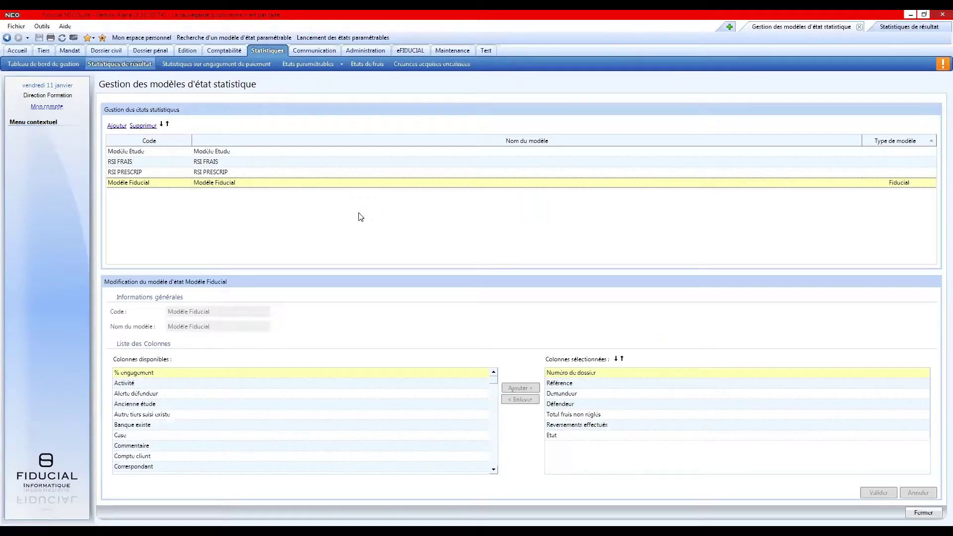
left_click(117, 127)
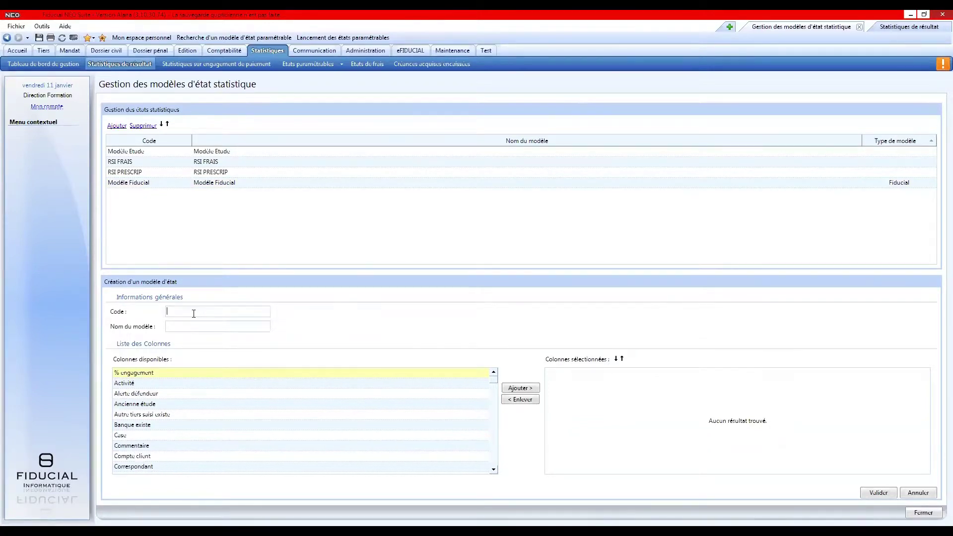
type("total")
type(" du")
key("BackSpace")
key("BackSpace")
key("BackSpace")
type("compte")
type("total des acomptes")
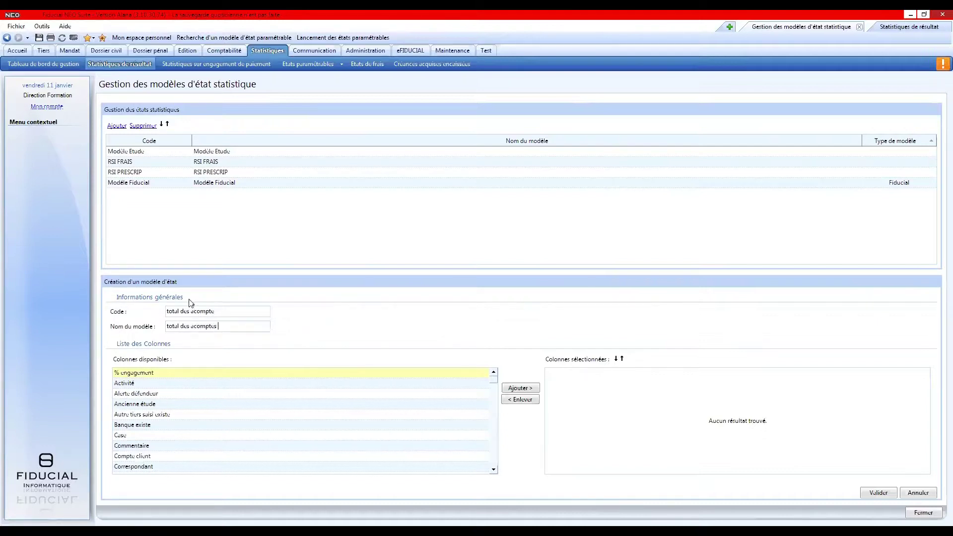
type("s")
Step: Add the Compte client and Créances columns to the new report model
left_click(141, 401)
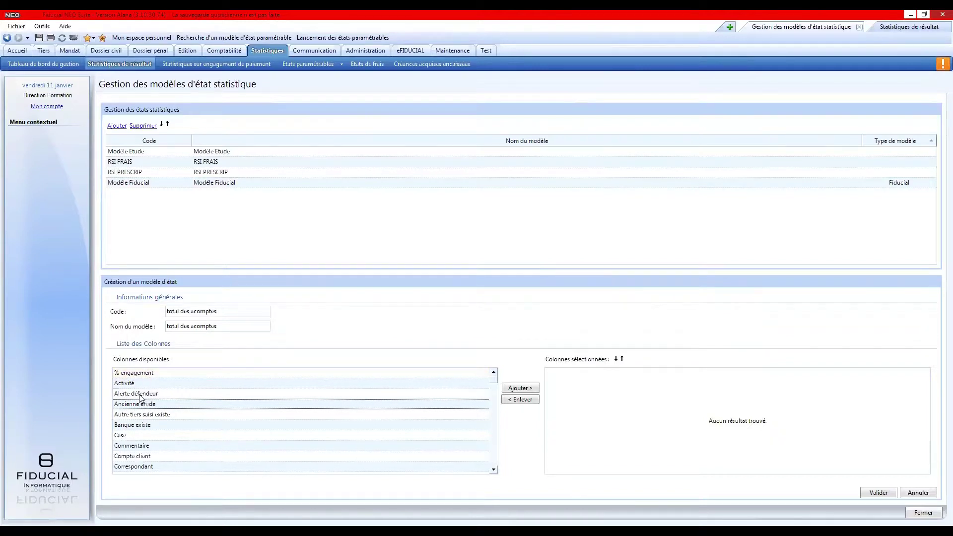
left_click(179, 380)
left_click(178, 376)
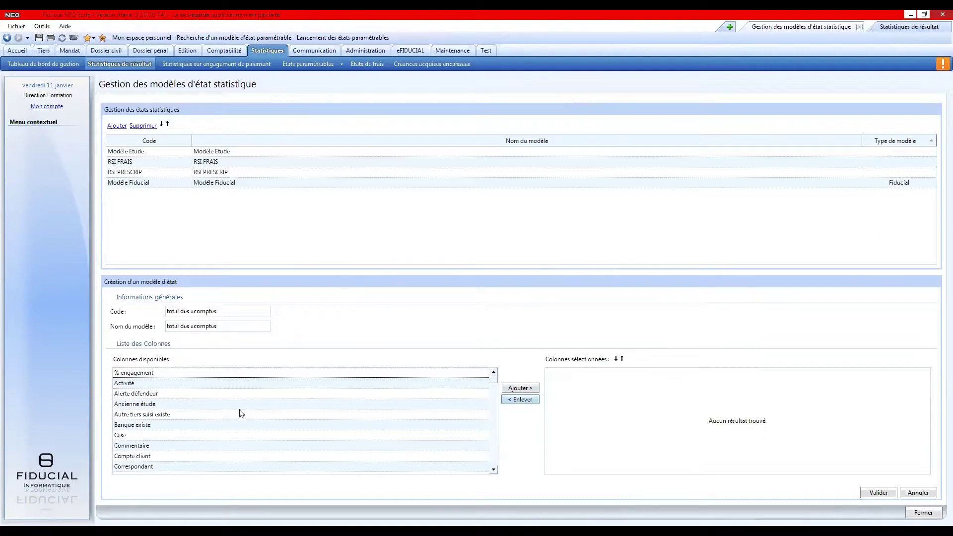
left_click(151, 460)
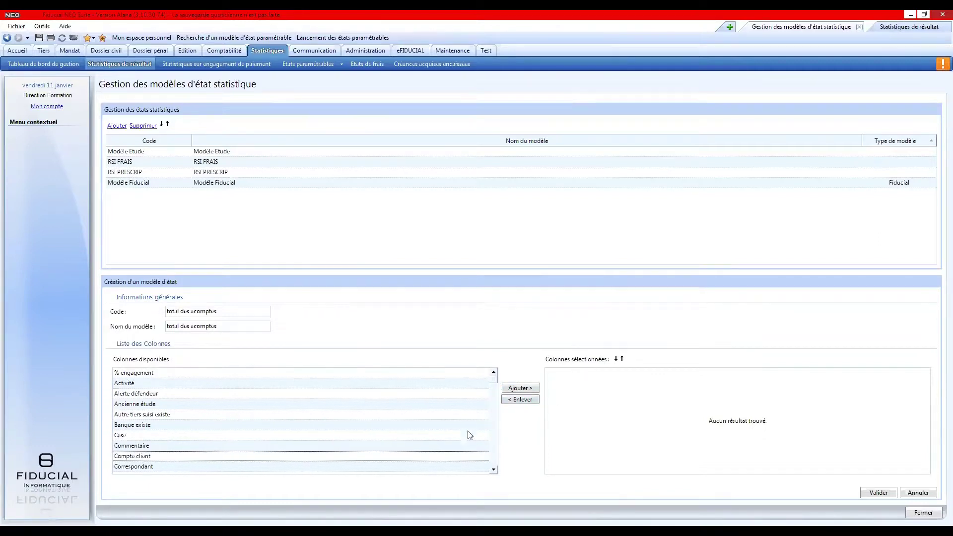
left_click(518, 392)
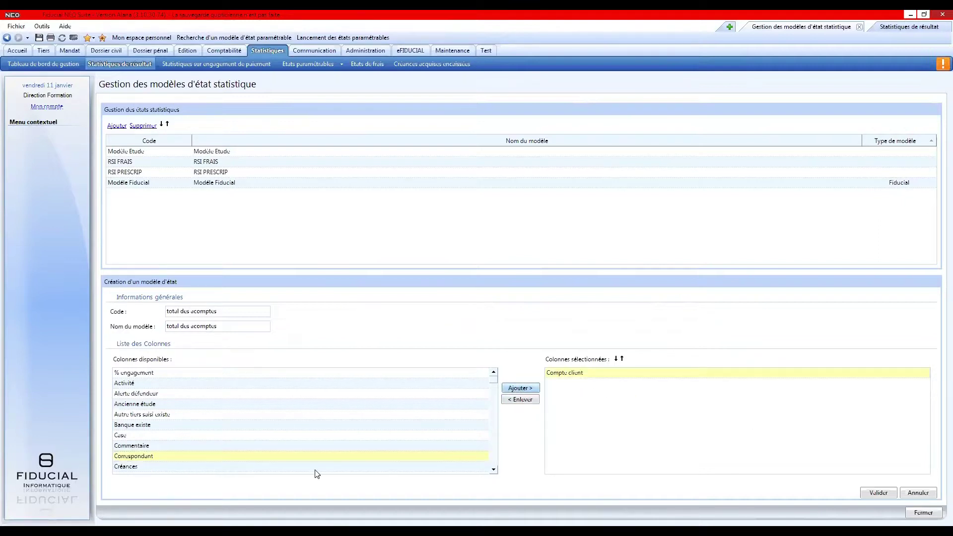
left_click(467, 467)
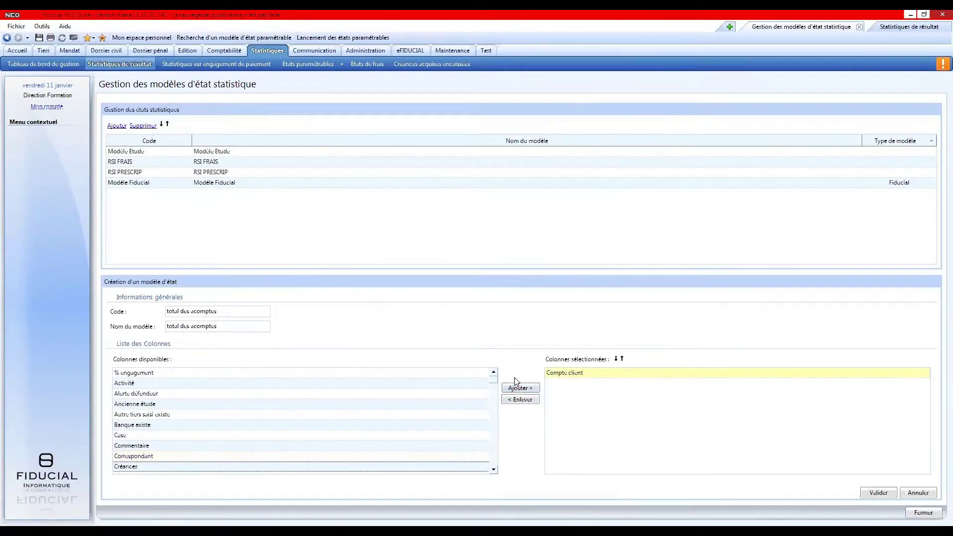
left_click(519, 391)
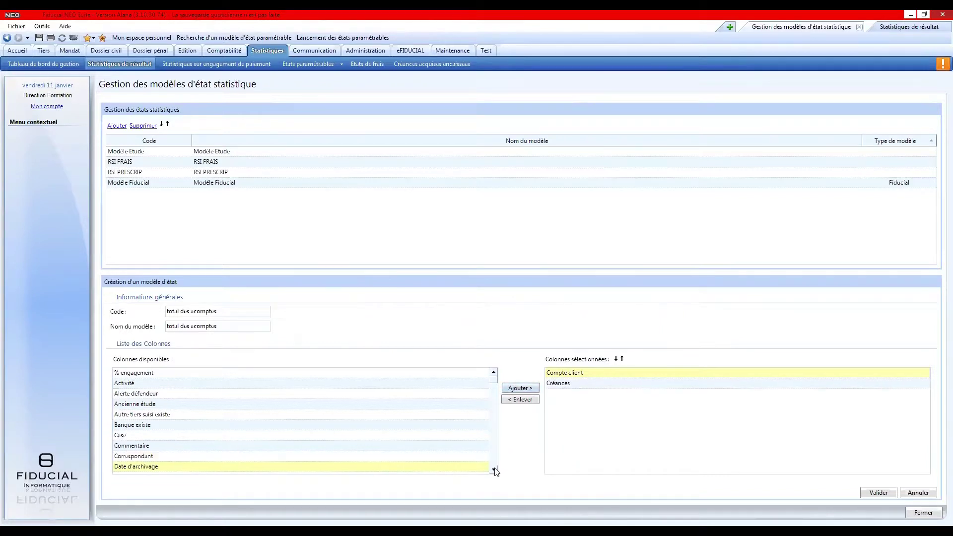
Step: Add the Date du dernier acompte column to the report model
left_click(494, 470)
left_click(494, 470)
left_click(494, 470)
left_click(494, 470)
left_click(494, 470)
left_click(494, 470)
left_click(494, 470)
left_click(494, 469)
left_click(494, 470)
left_click(494, 470)
left_click(494, 470)
left_click(494, 470)
left_click(494, 469)
left_click(494, 470)
left_click(495, 470)
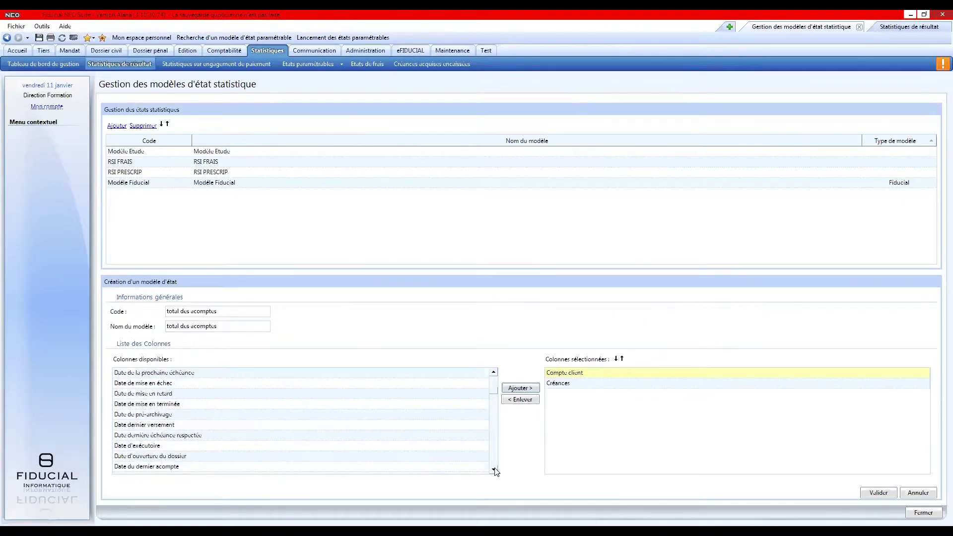
left_click(494, 470)
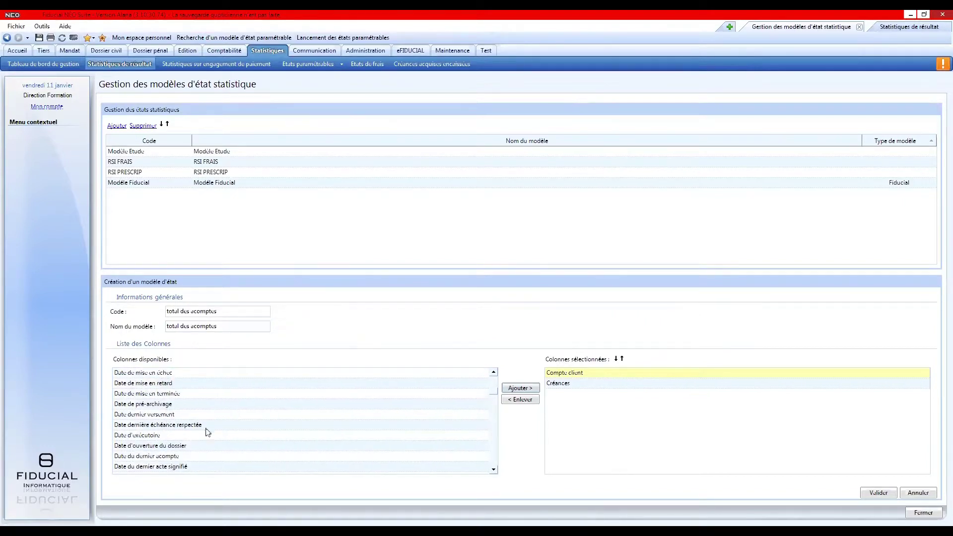
left_click(160, 454)
left_click(522, 388)
Step: Add the Défendeur and Dernier acte signifié columns to the report model
left_click(494, 470)
left_click(494, 470)
left_click(494, 470)
left_click(494, 470)
left_click(494, 470)
left_click(494, 470)
left_click(494, 469)
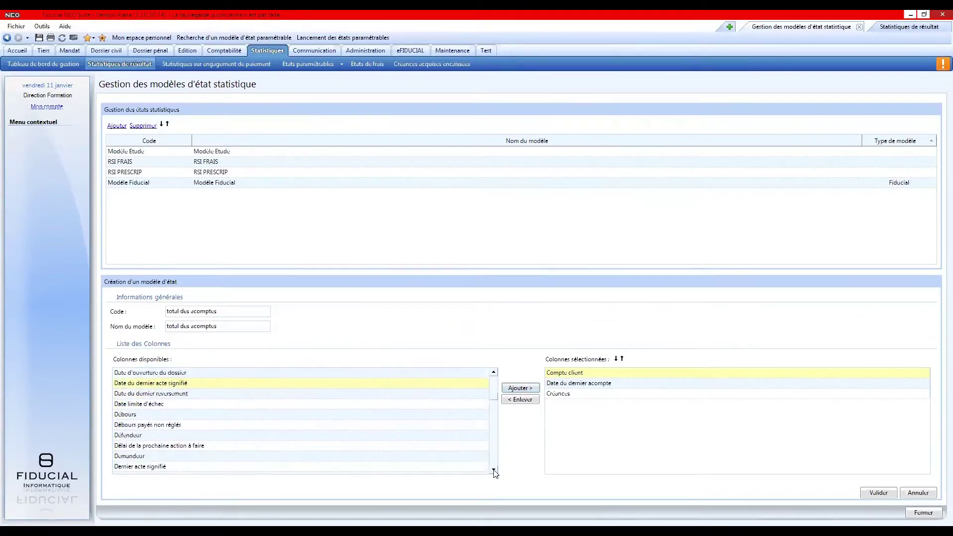
left_click(126, 435)
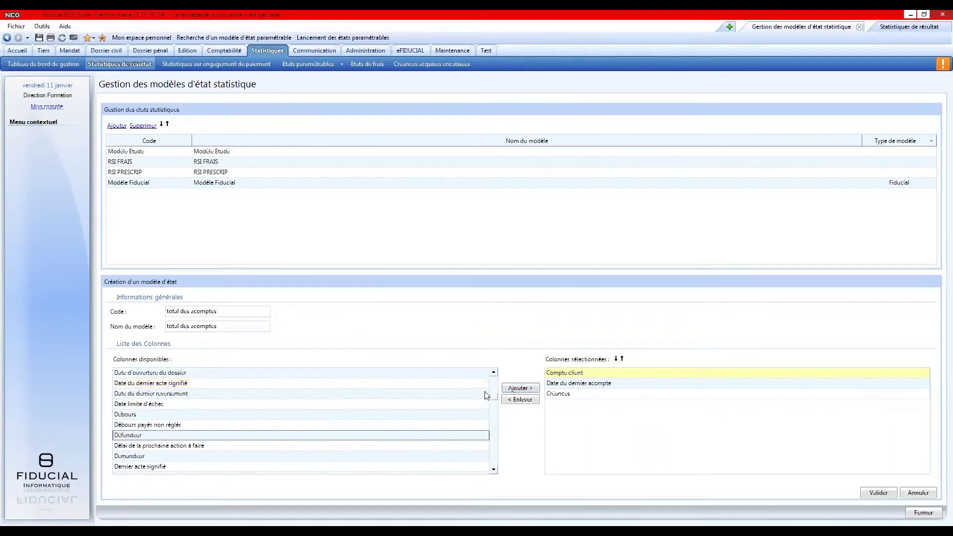
left_click(514, 388)
left_click(157, 458)
left_click(521, 387)
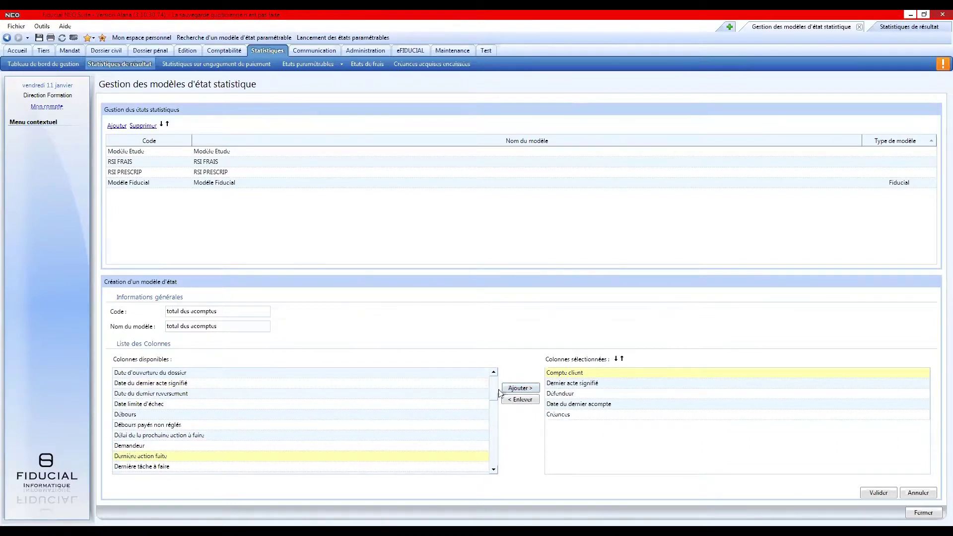
Step: Add the Montant du dernier acompte column to the report model
scroll(499, 407, "down", 7)
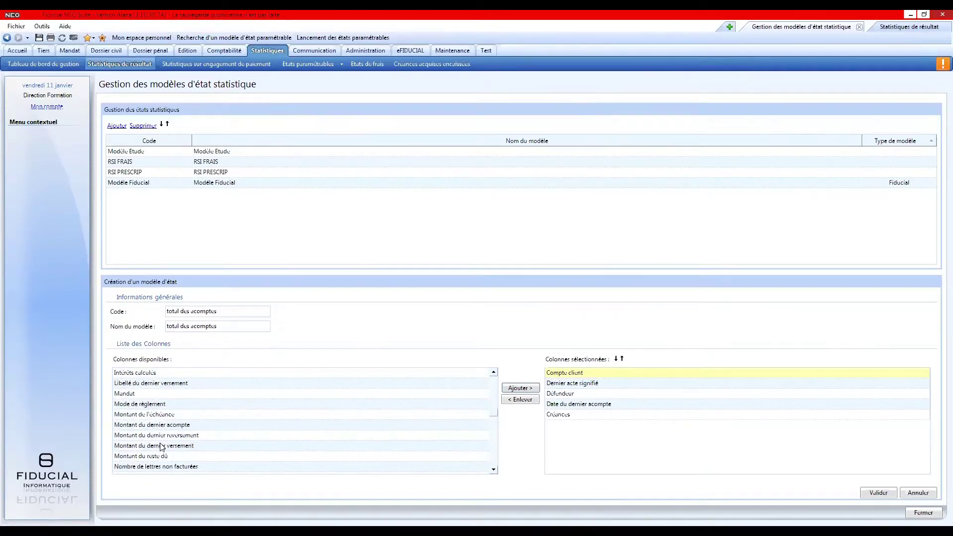
left_click(163, 426)
left_click(521, 389)
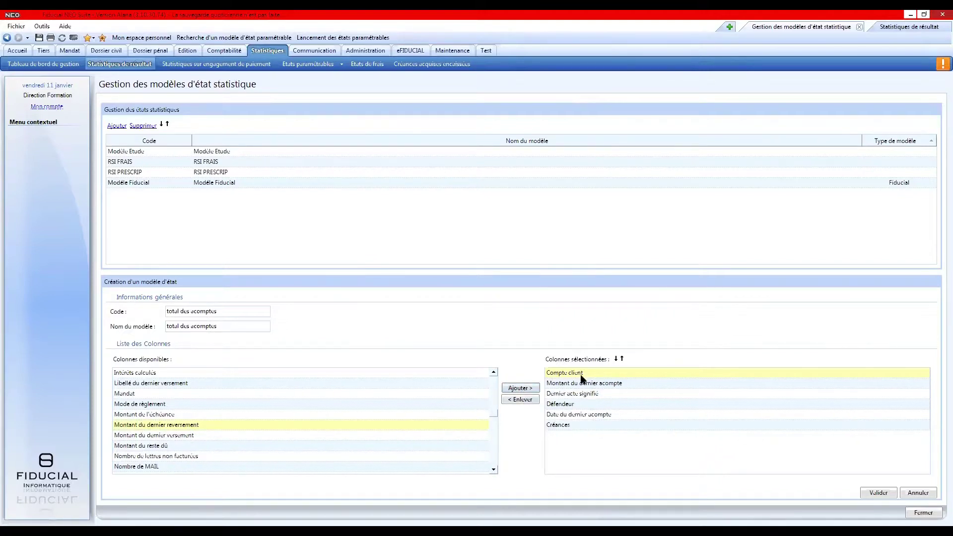
Step: Move the Défendeur column to the first position among the report model's selected columns
left_click(572, 426)
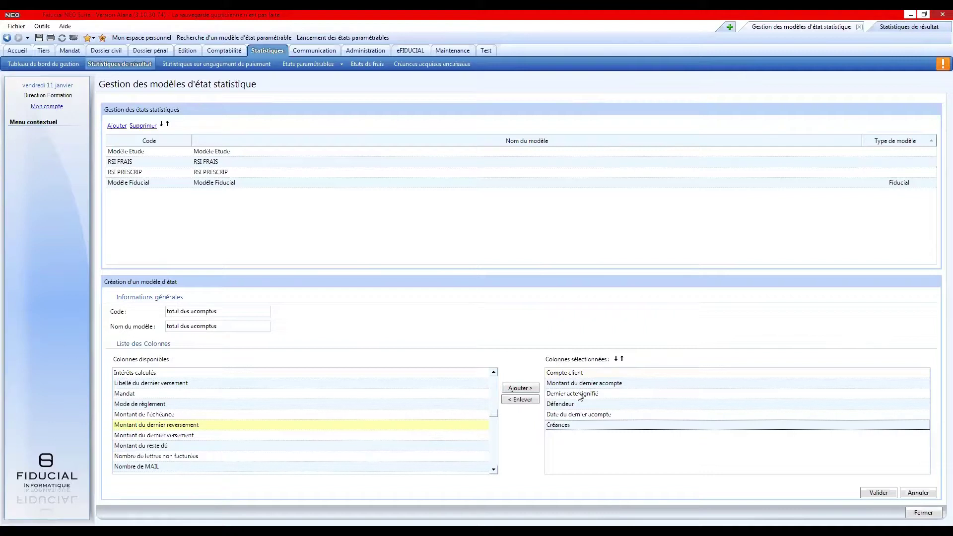
left_click(570, 406)
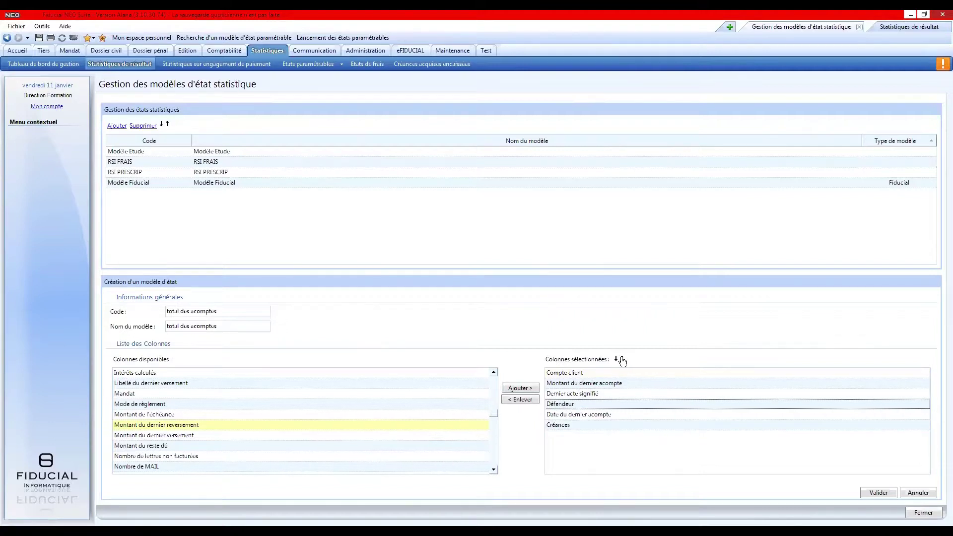
left_click(621, 360)
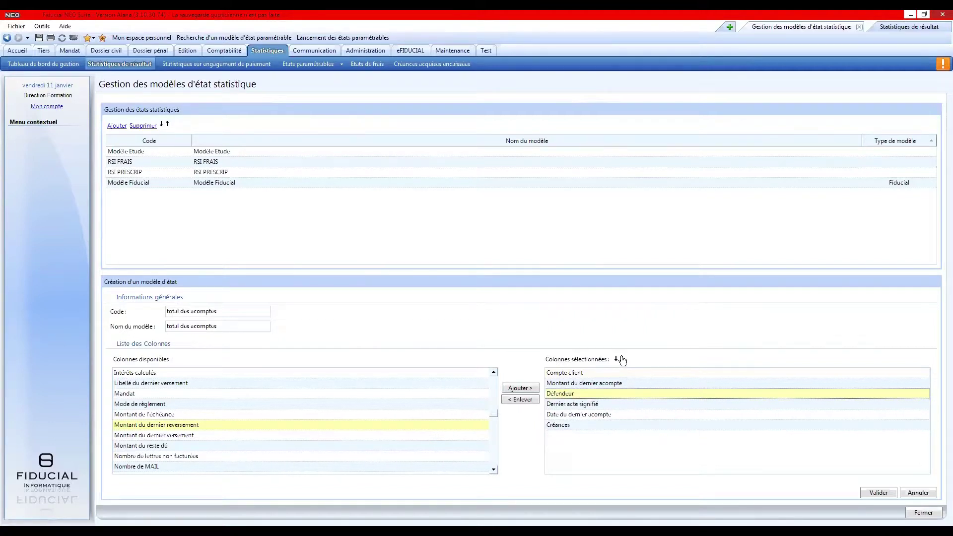
left_click(622, 360)
left_click(622, 360)
Step: Move the Date du dernier acompte column to second position and save the report model
left_click(566, 417)
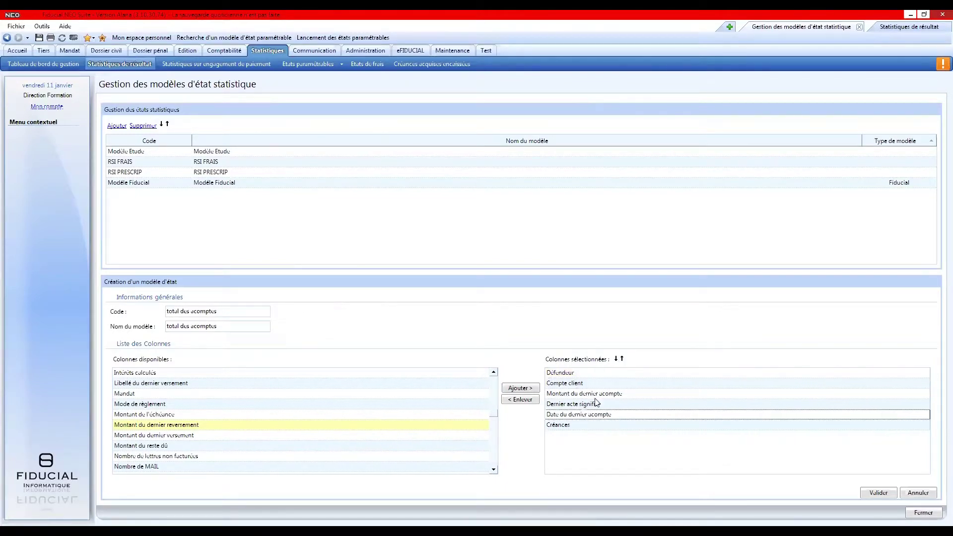
left_click(623, 360)
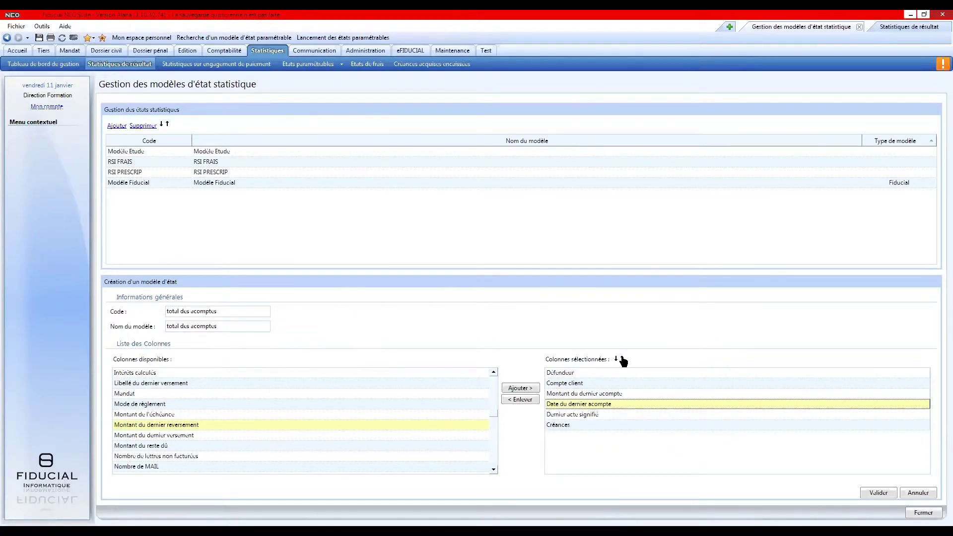
left_click(623, 359)
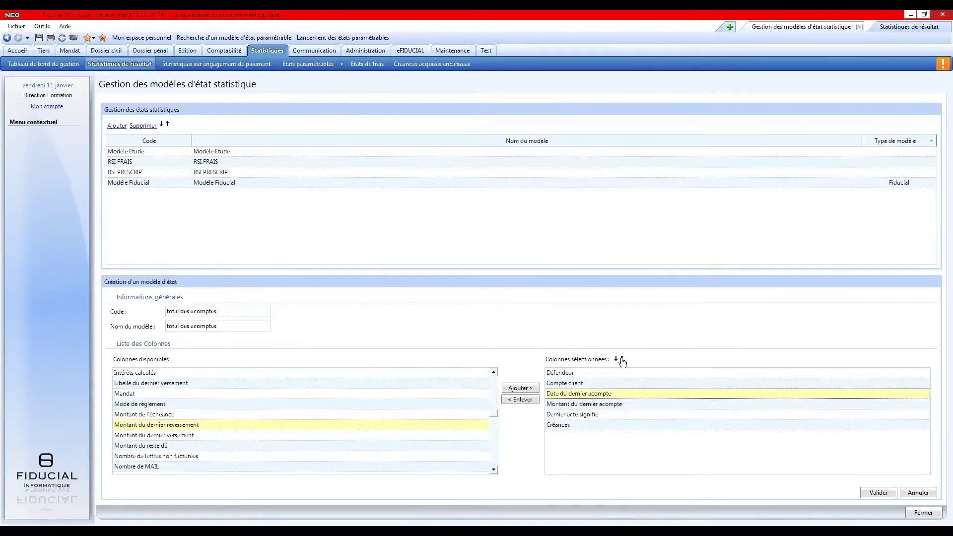
left_click(623, 359)
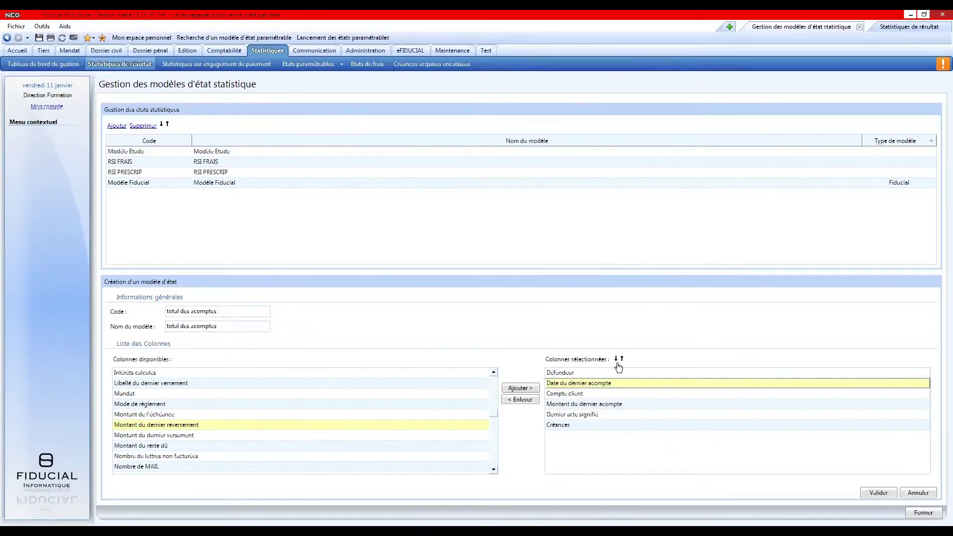
left_click(884, 494)
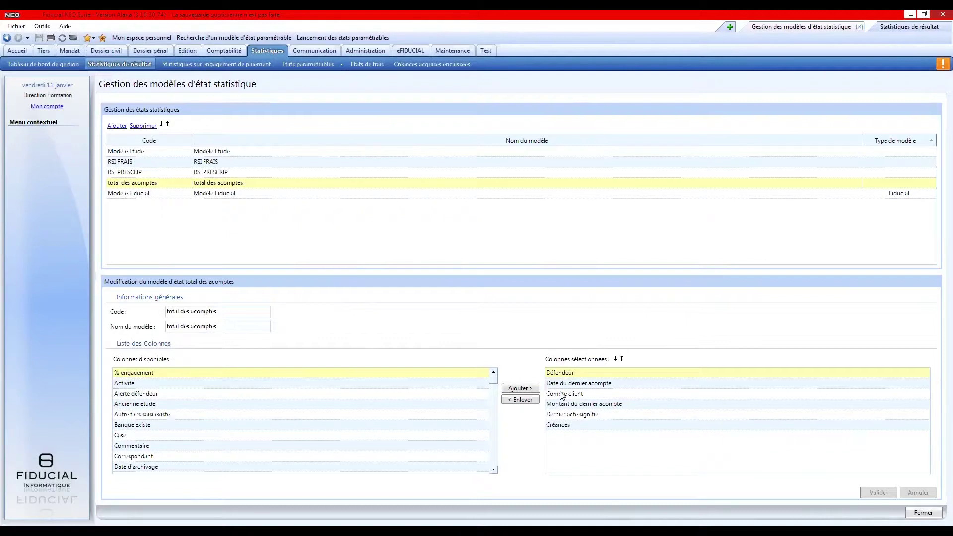
Step: Open a new file result statistics page and restrict the file status to En cours
left_click(729, 31)
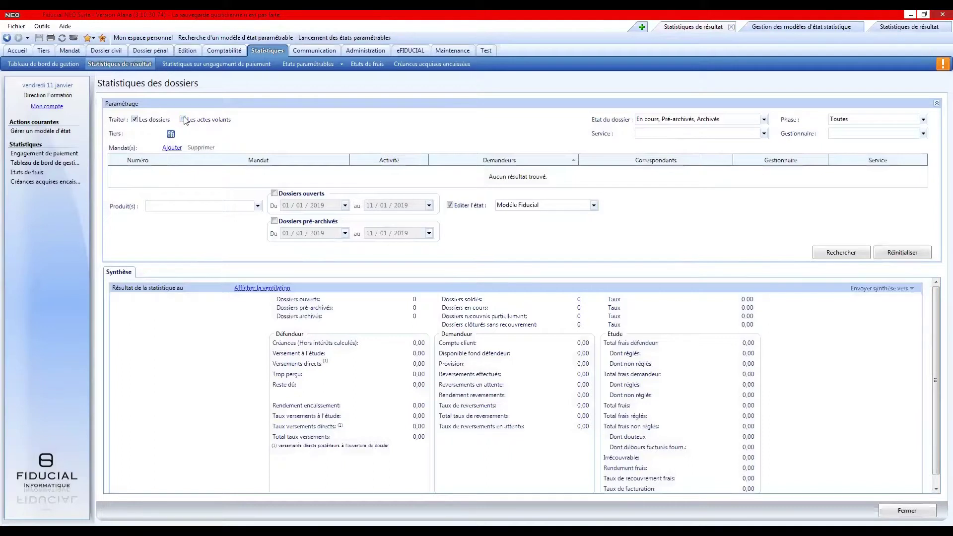
left_click(764, 119)
left_click(647, 146)
left_click(647, 139)
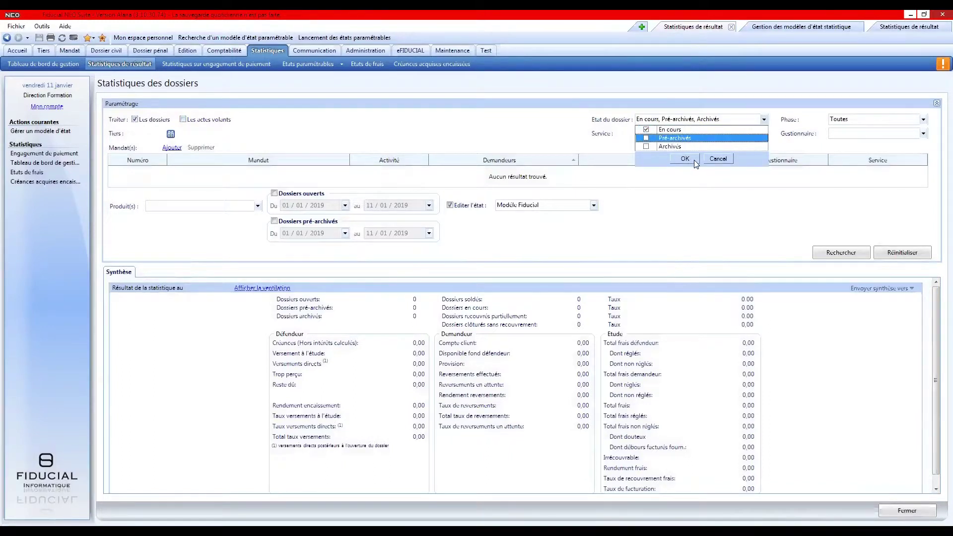
left_click(685, 159)
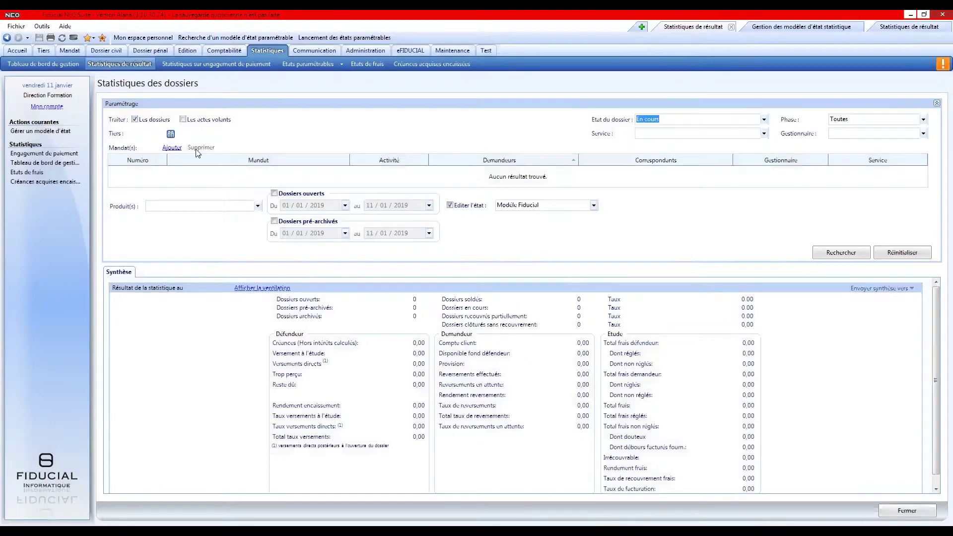
Step: Add the COFINOGA mandate to the statistics criteria
left_click(173, 148)
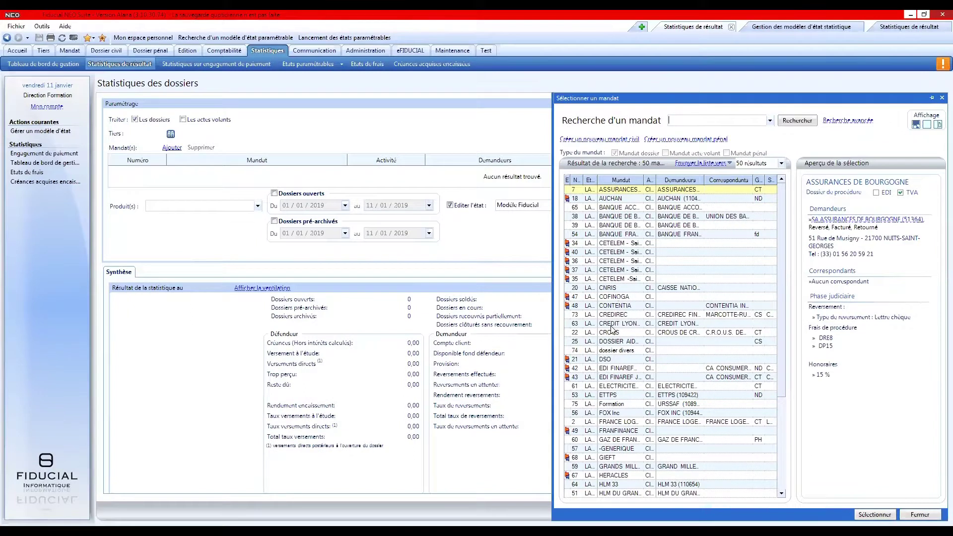
left_click(617, 296)
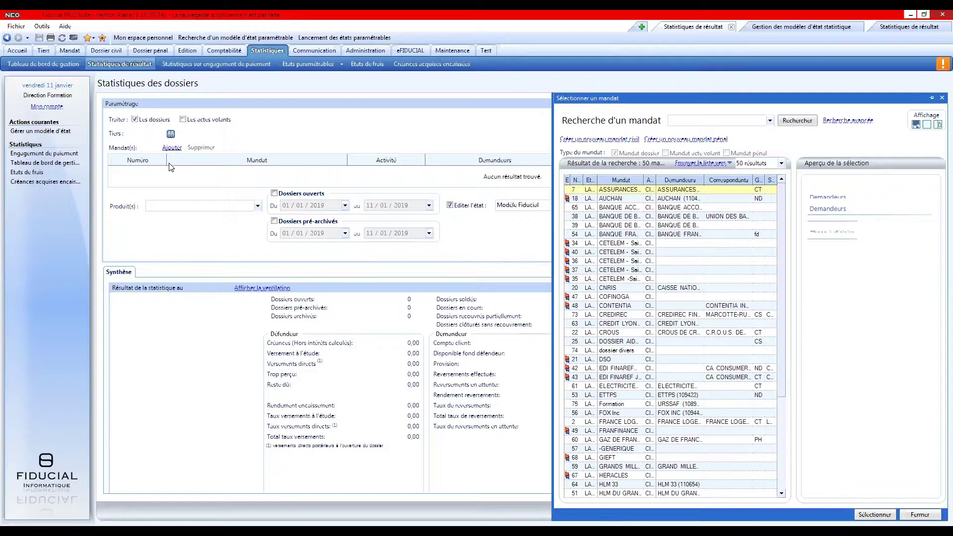
double_click(624, 300)
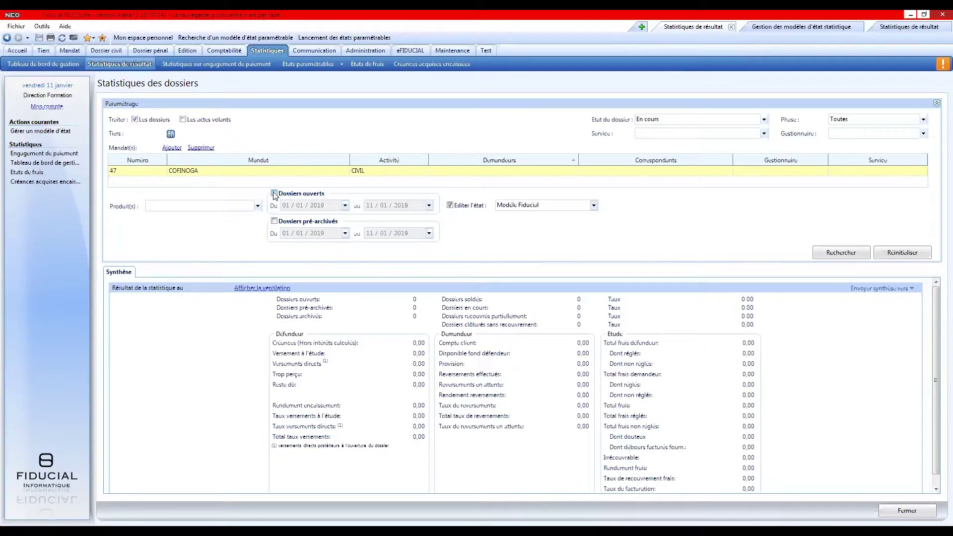
Step: Run the statistics for files opened from 01/01/2019 to 11/01/2019, using the Modèle Fiducial report
left_click(274, 194)
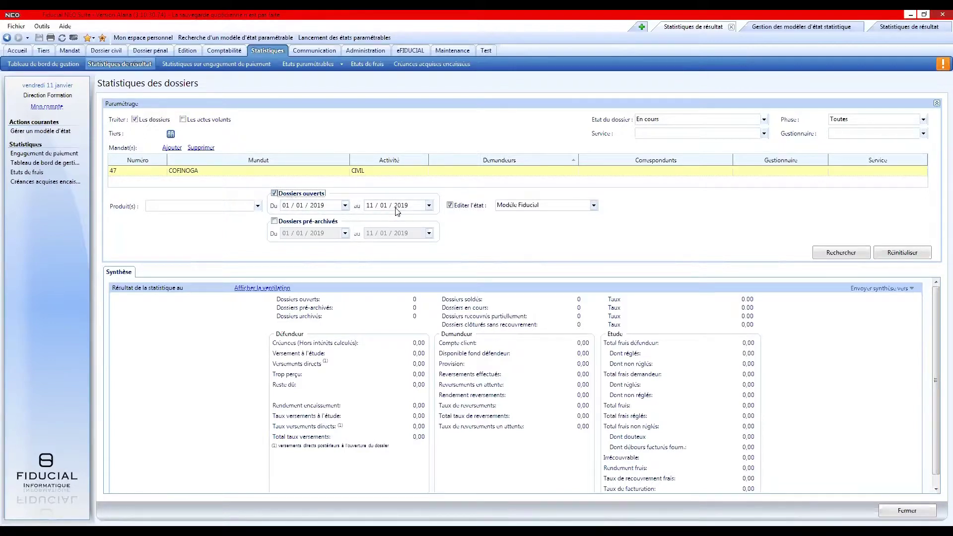
left_click(346, 205)
left_click(346, 206)
left_click(594, 206)
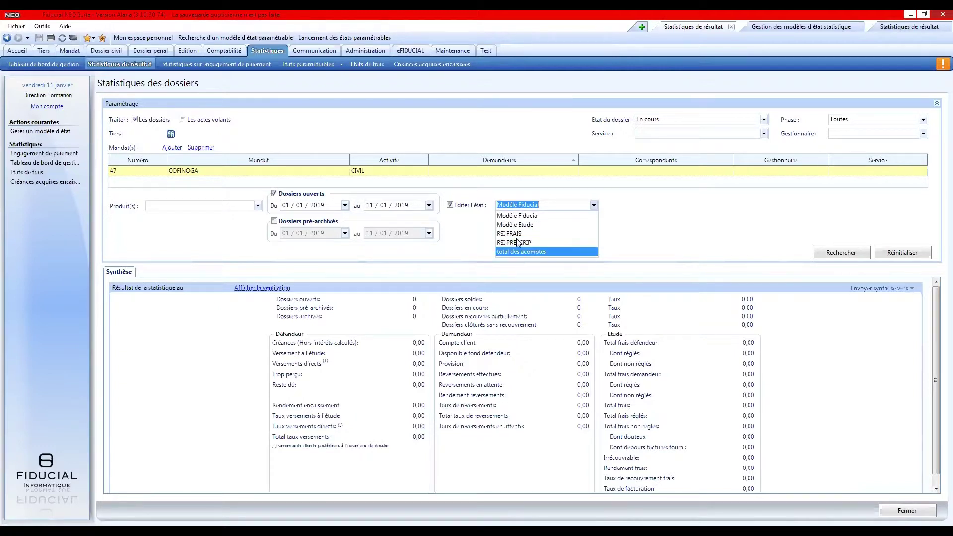
left_click(837, 253)
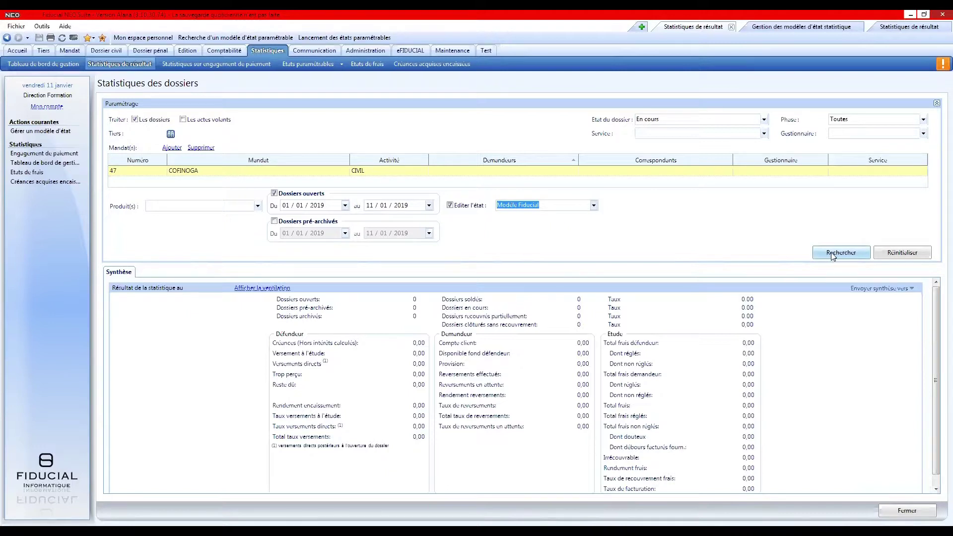
left_click(831, 252)
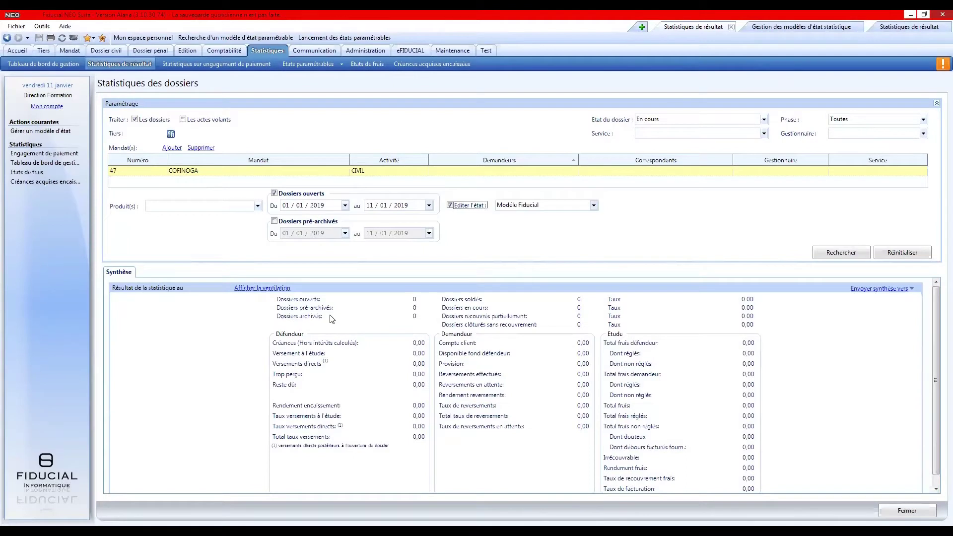
Step: Rerun the statistics for the EDI FINAREF Amiable mandate instead of COFINOGA, without the opened-files date filter
left_click(937, 103)
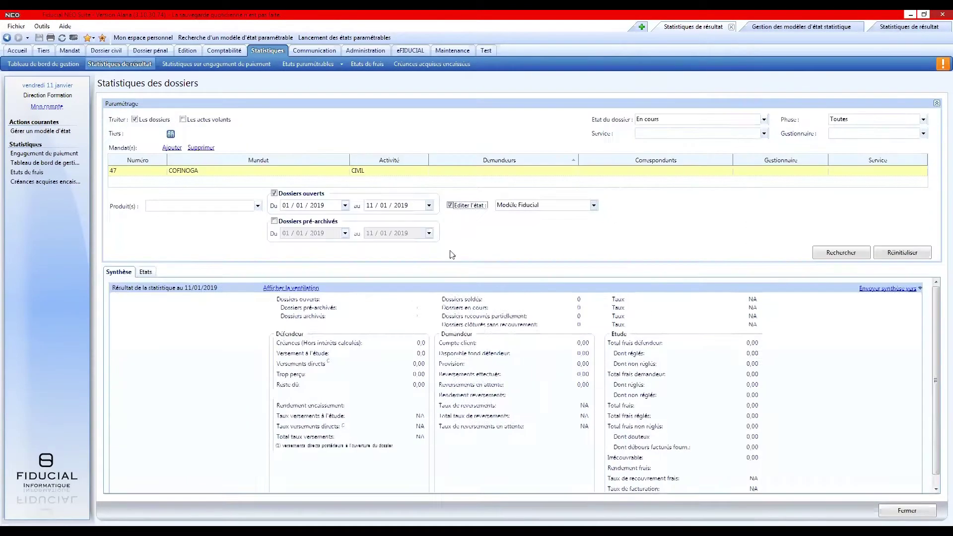
left_click(201, 148)
left_click(172, 149)
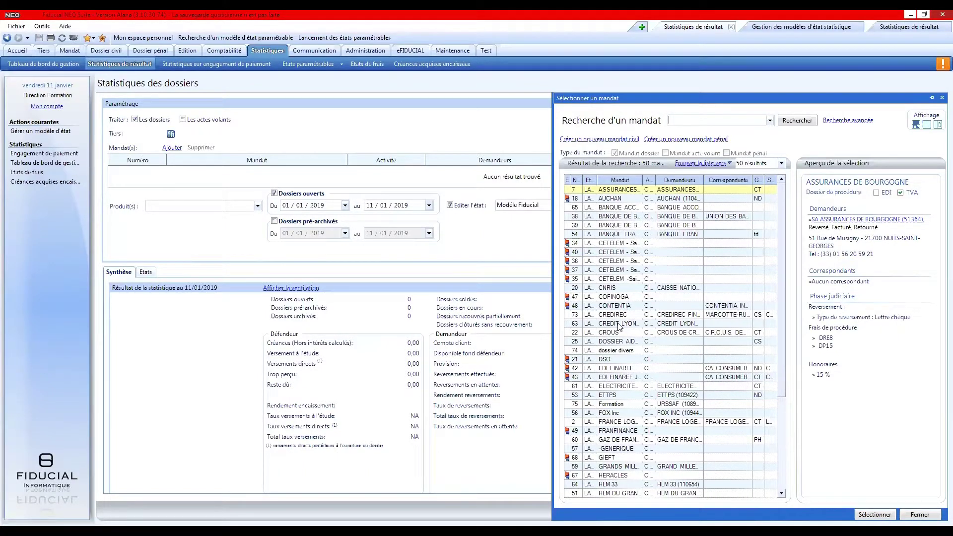
double_click(622, 370)
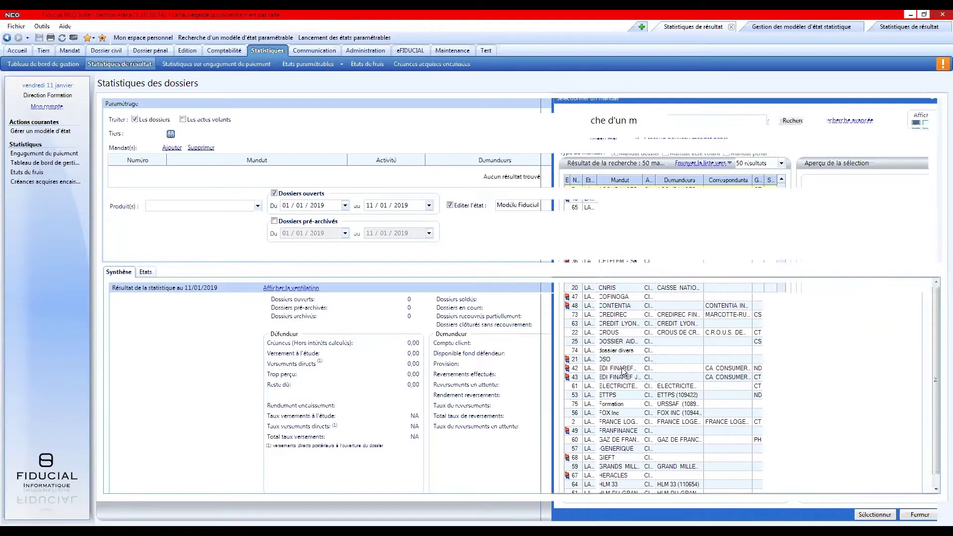
left_click(287, 194)
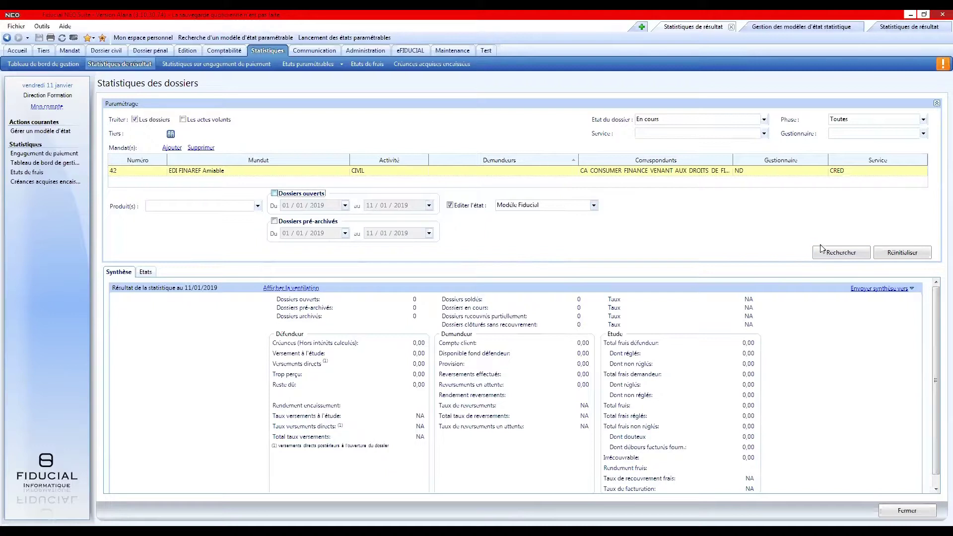
left_click(841, 253)
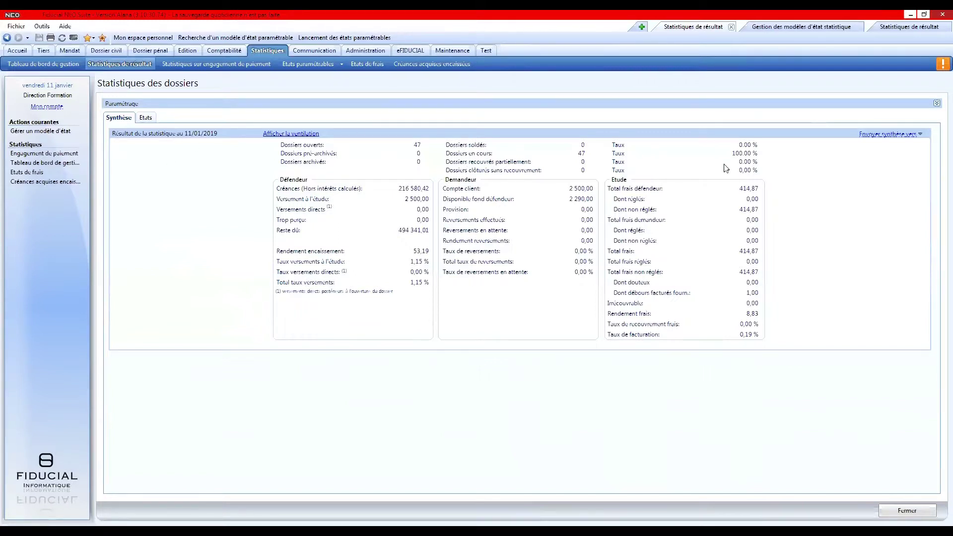
left_click(905, 136)
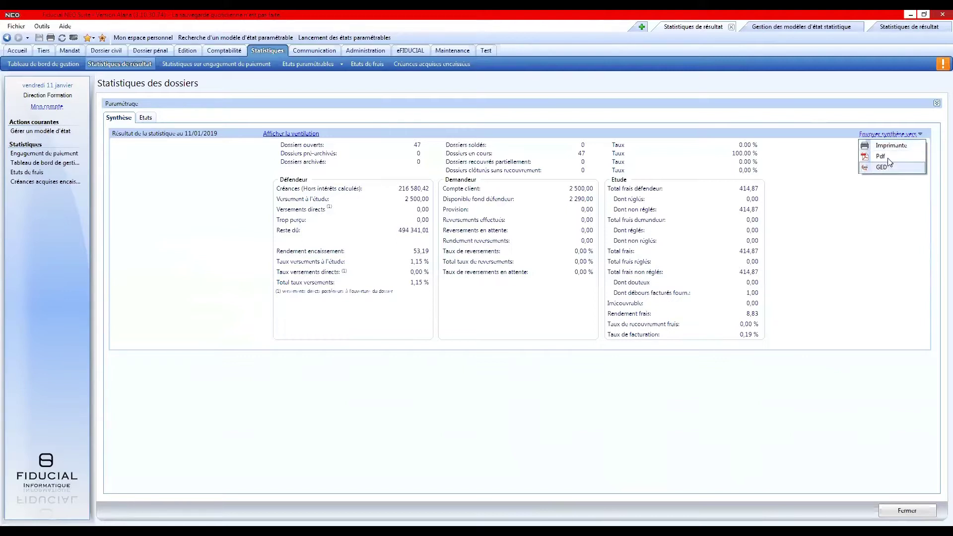
left_click(855, 220)
Step: Generate a monthly breakdown of the statistics from 01/02/2011 to 11/01/2019
left_click(297, 134)
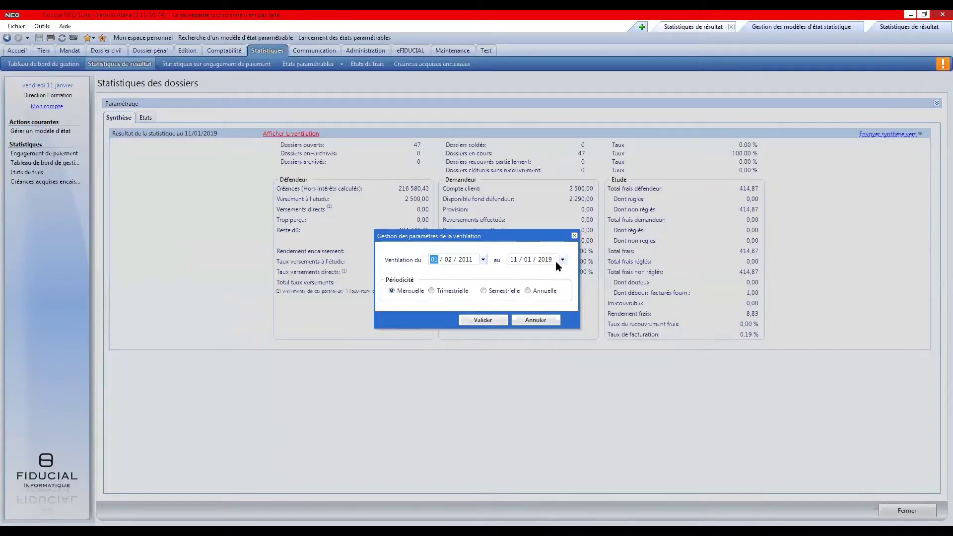
left_click(484, 261)
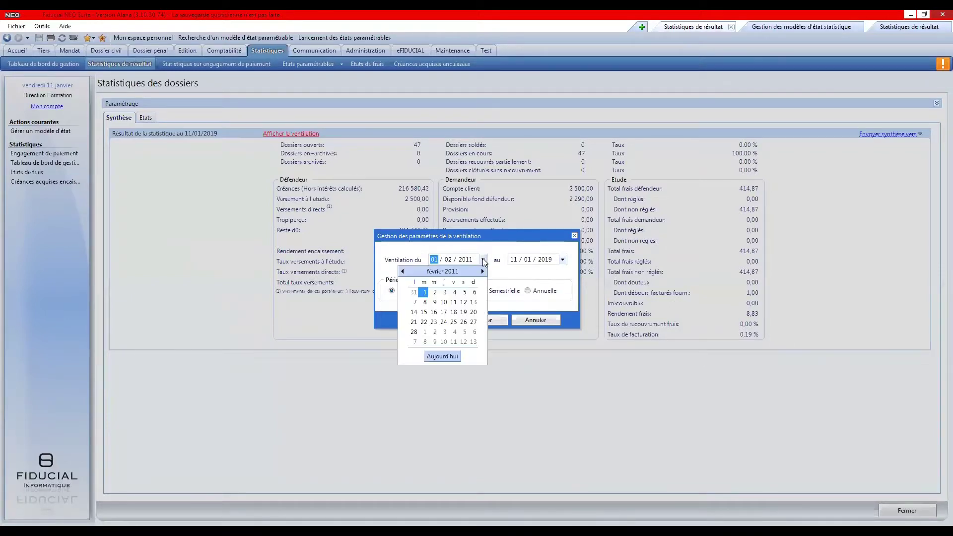
left_click(502, 265)
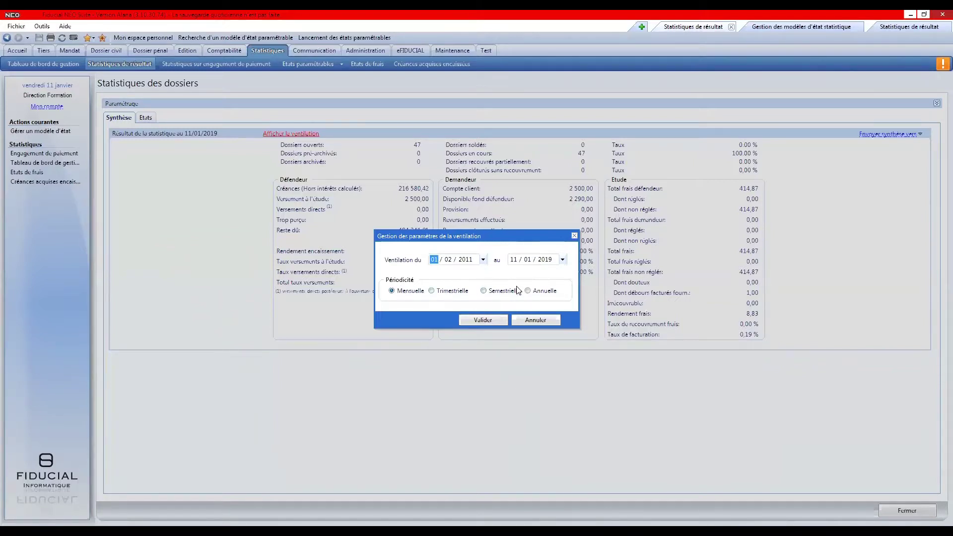
left_click(480, 320)
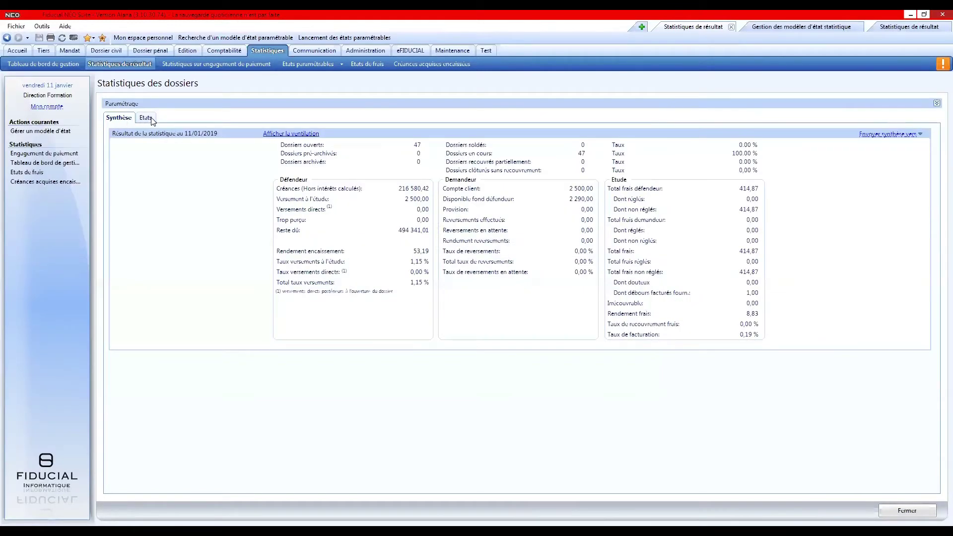
Step: Show the detailed report list of files and widen its Numéro de dossier and Référence columns
left_click(151, 121)
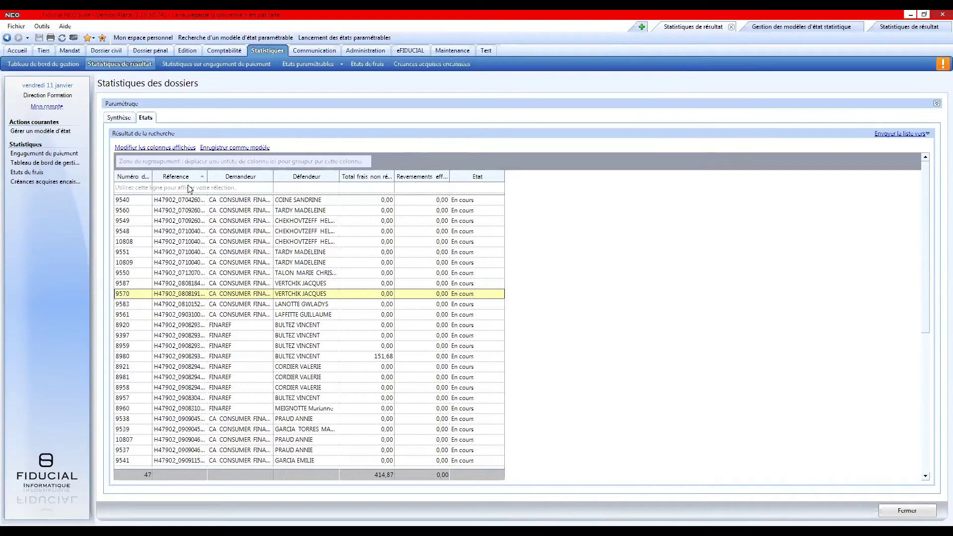
left_click_drag(152, 176, 244, 173)
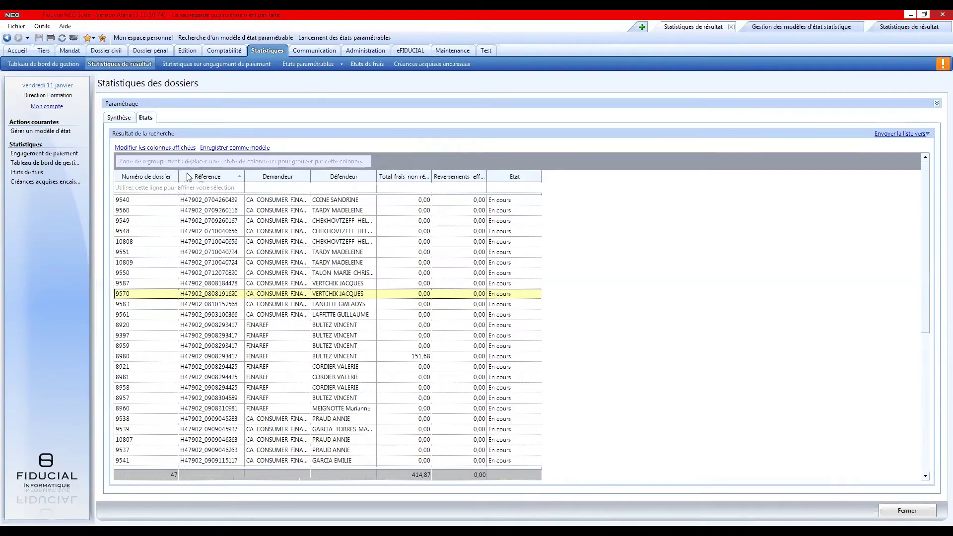
left_click_drag(177, 174, 183, 173)
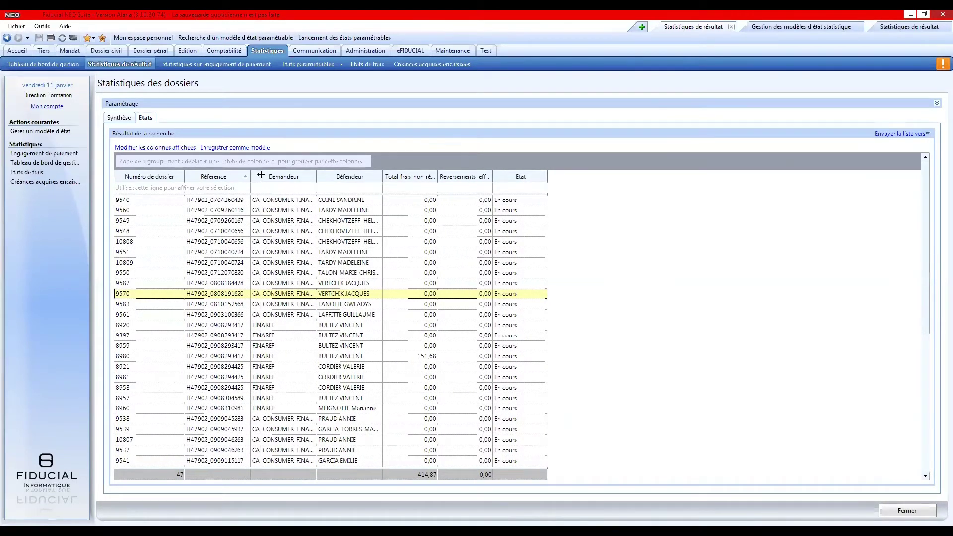
left_click_drag(251, 174, 261, 174)
Step: Examine the filter operators offered for the Numéro de dossier column
left_click(137, 189)
left_click(179, 188)
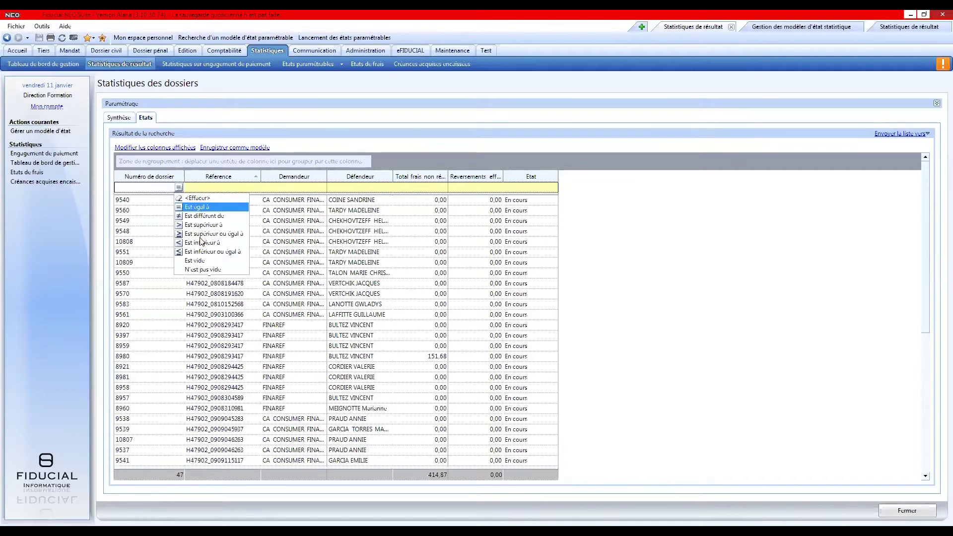
left_click(240, 179)
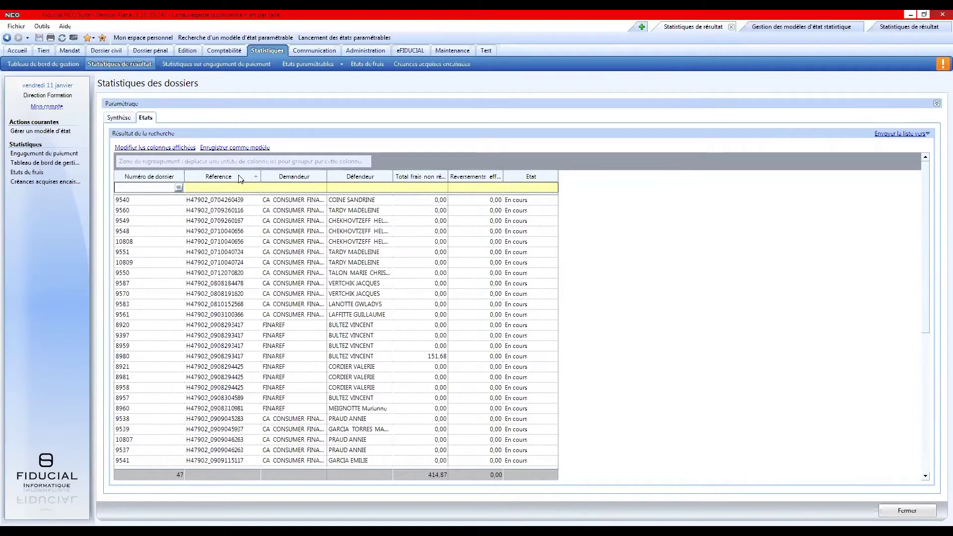
Step: Add the Date dernier versement column to the detailed results list
right_click(240, 179)
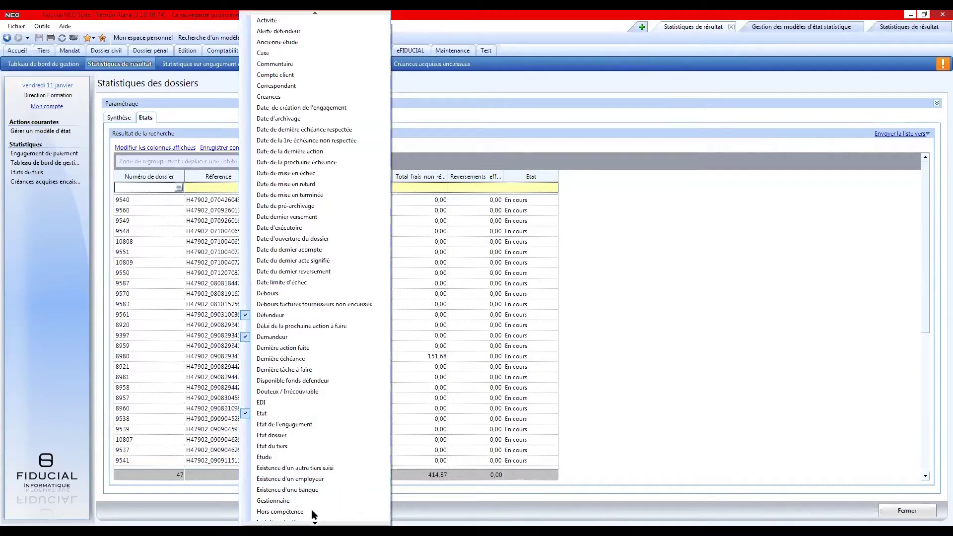
scroll(314, 514, "down", 4)
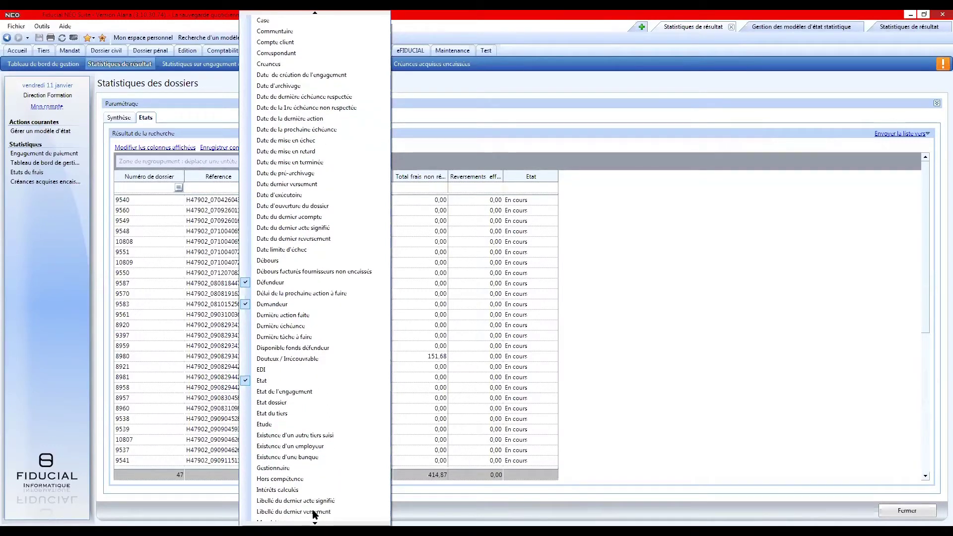
scroll(313, 515, "down", 2)
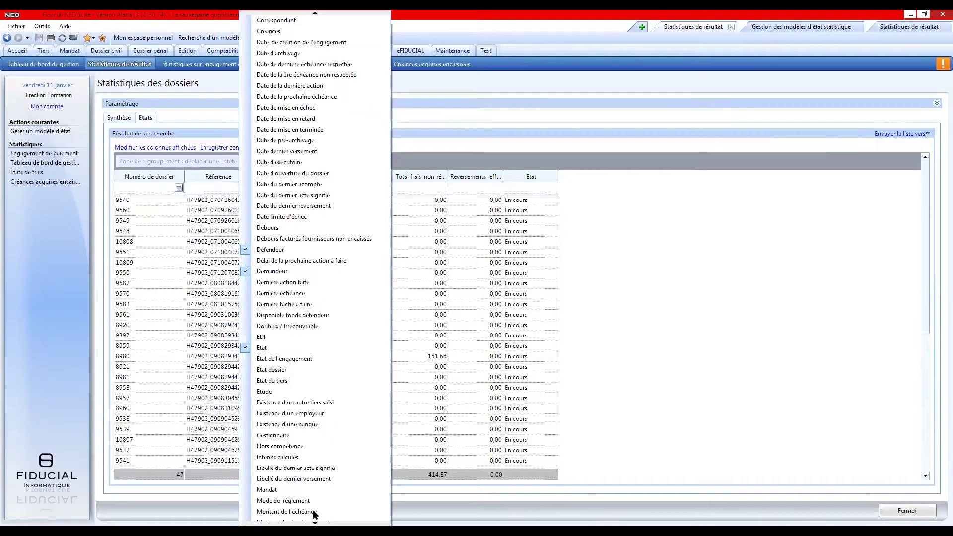
left_click(271, 152)
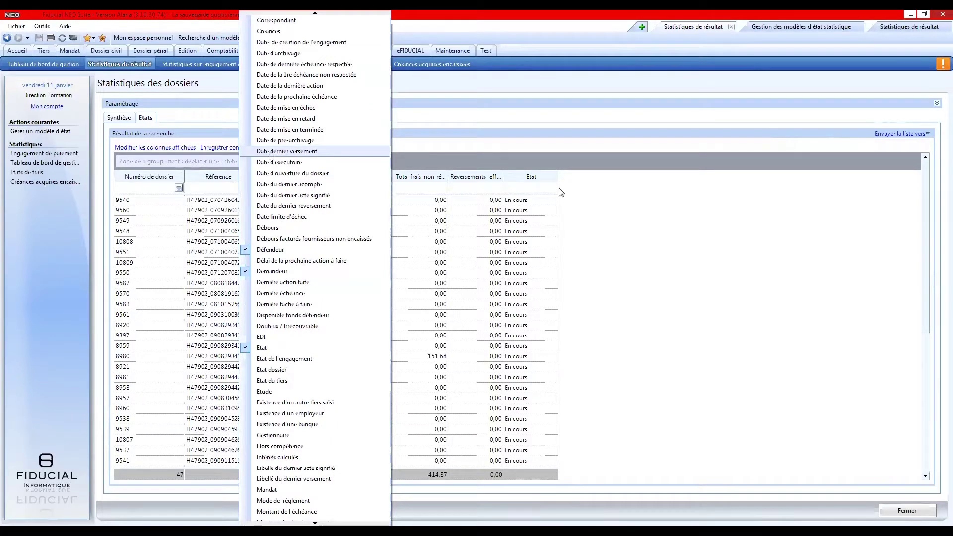
left_click(572, 184)
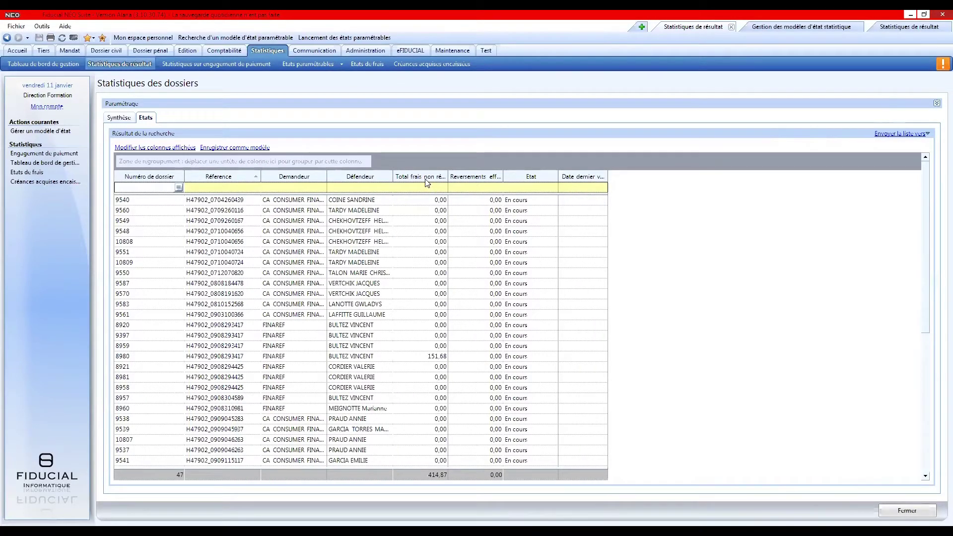
Step: Examine the available columns and the option to open a listed file in a new session
left_click(181, 148)
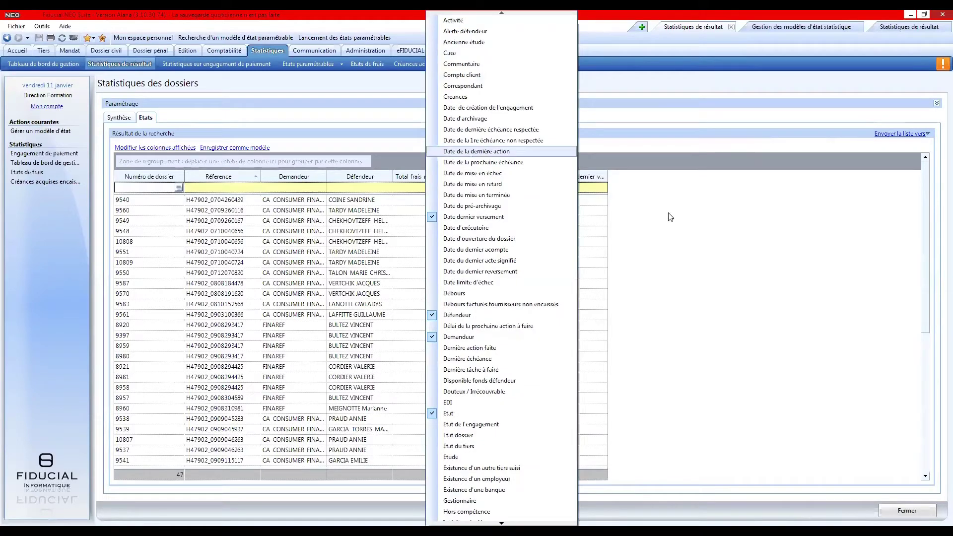
left_click(747, 256)
left_click(181, 209)
right_click(181, 209)
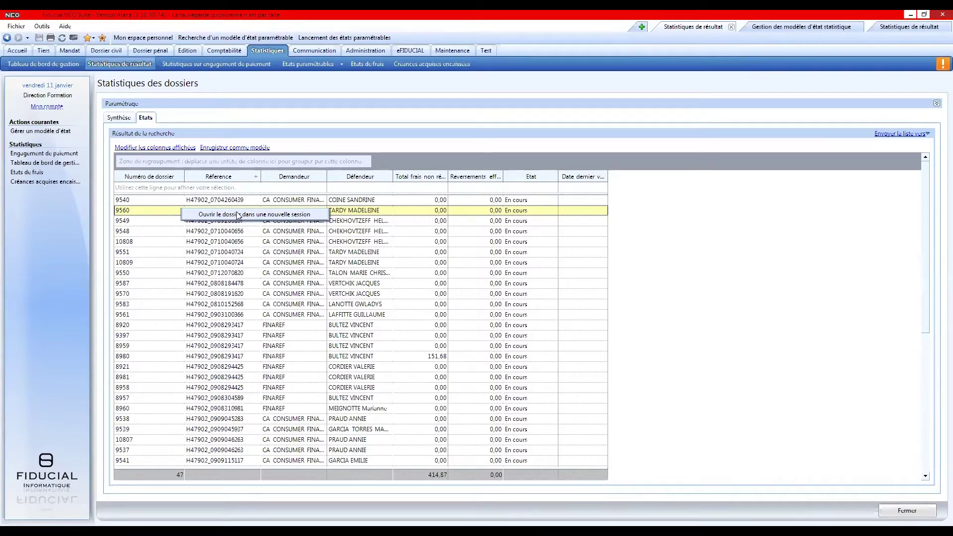
left_click(293, 251)
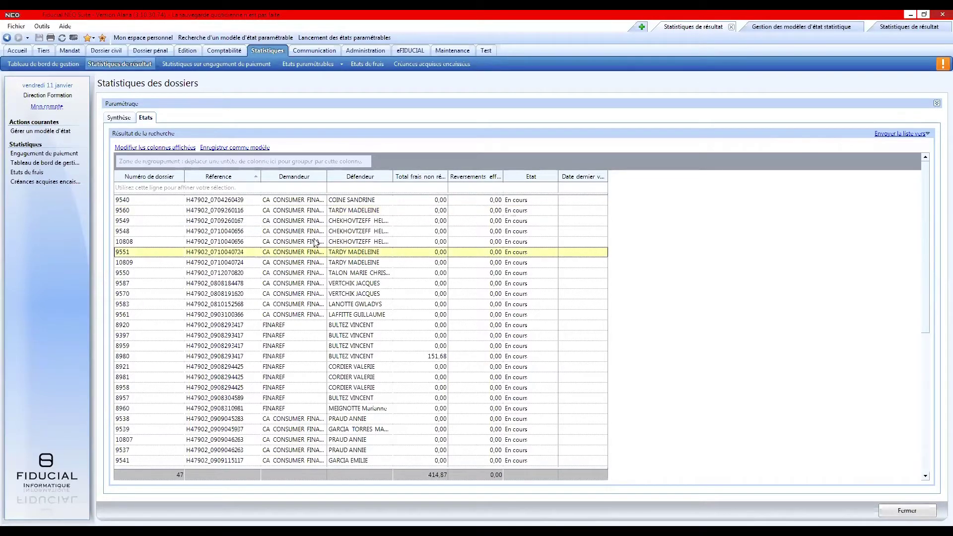
Step: Export the results list to Excel and group the list by Numéro de dossier
left_click(903, 134)
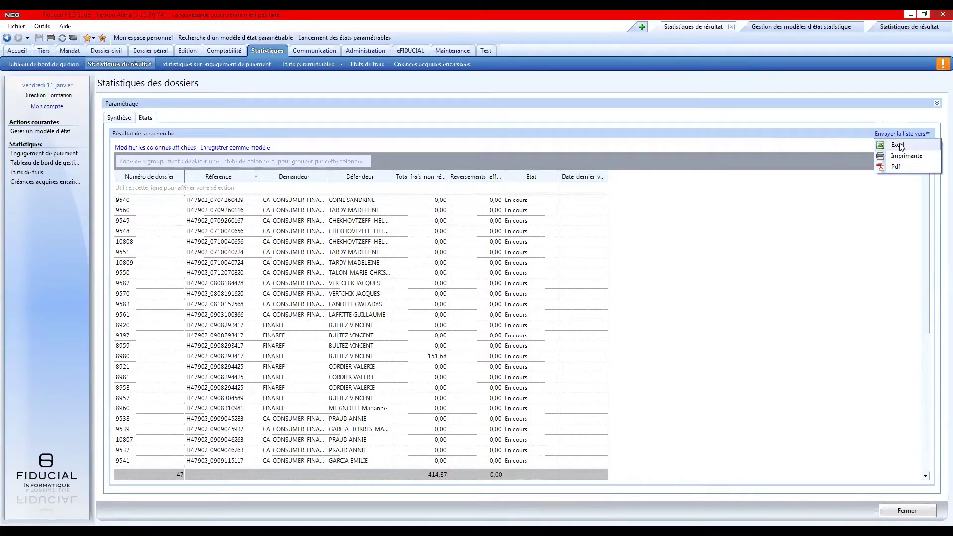
left_click(901, 145)
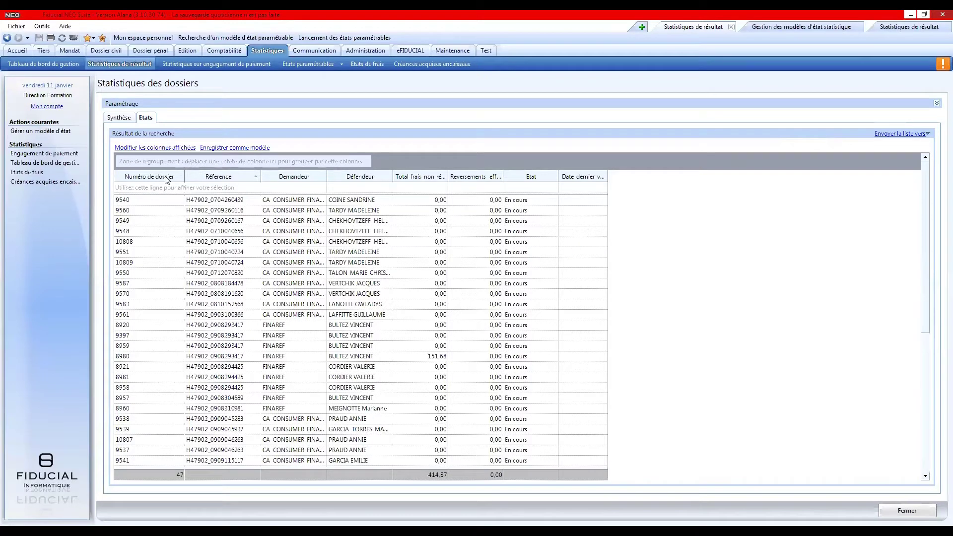
mouse_move(166, 178)
left_mouse_down()
mouse_move(155, 162)
mouse_move(167, 161)
left_mouse_up()
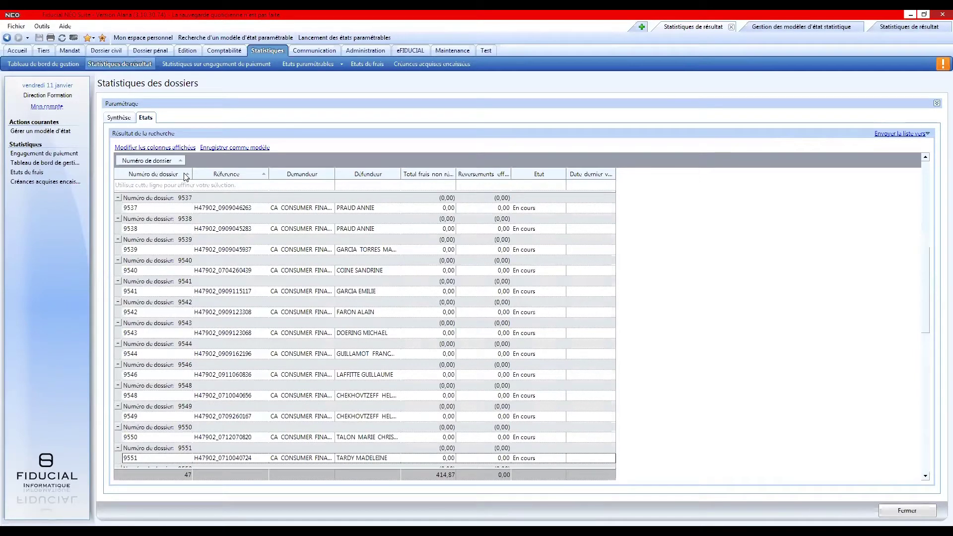
Step: Add the Compte client column to the results list between Etat and Date dernier versement
left_click(171, 148)
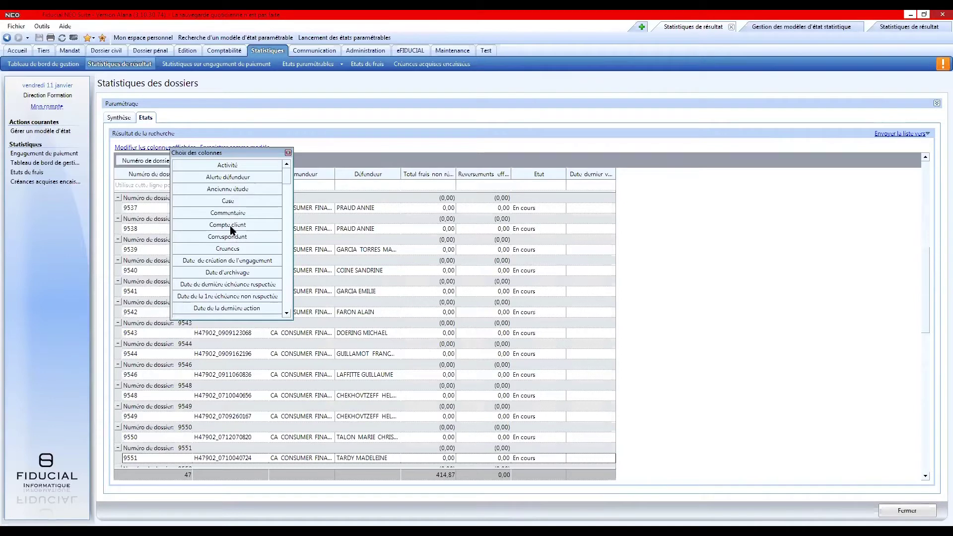
left_click_drag(230, 228, 566, 174)
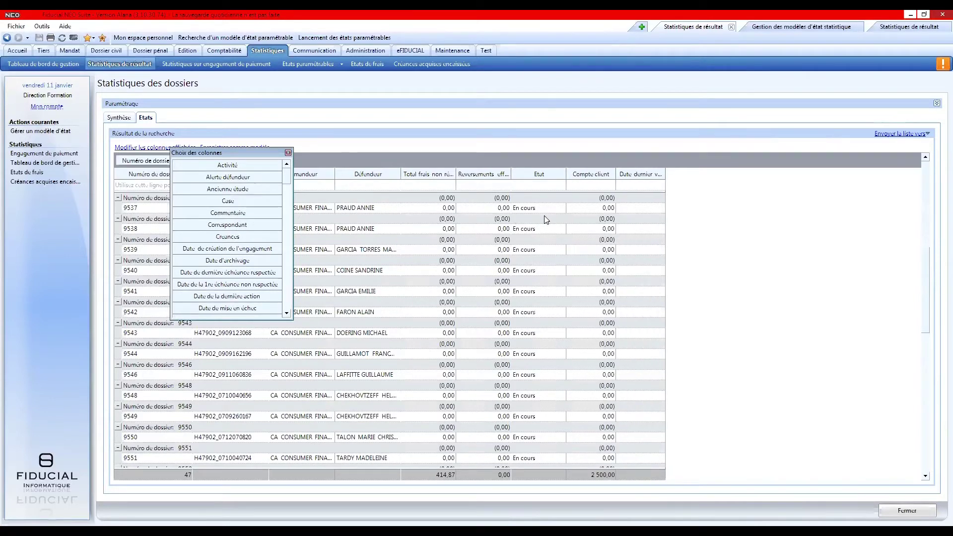
left_click(404, 210)
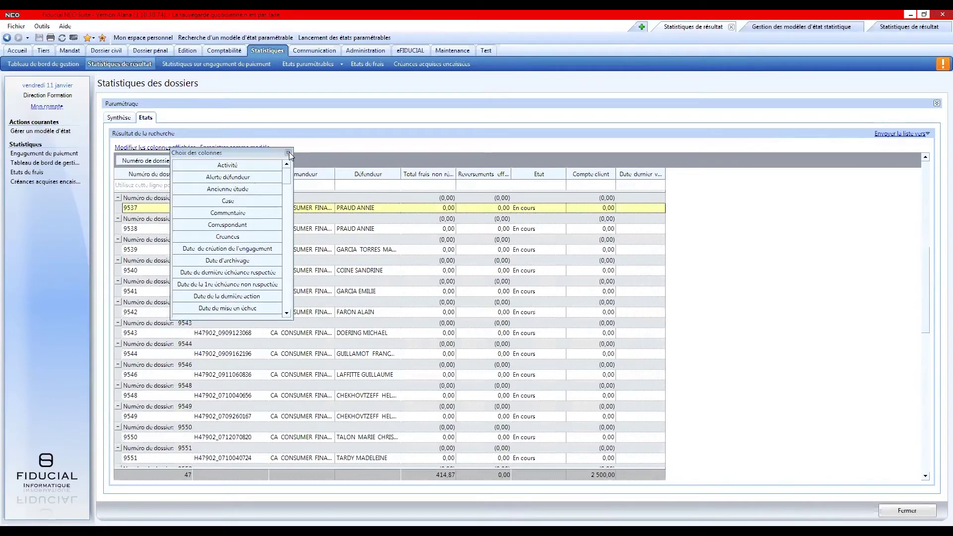
left_click(288, 153)
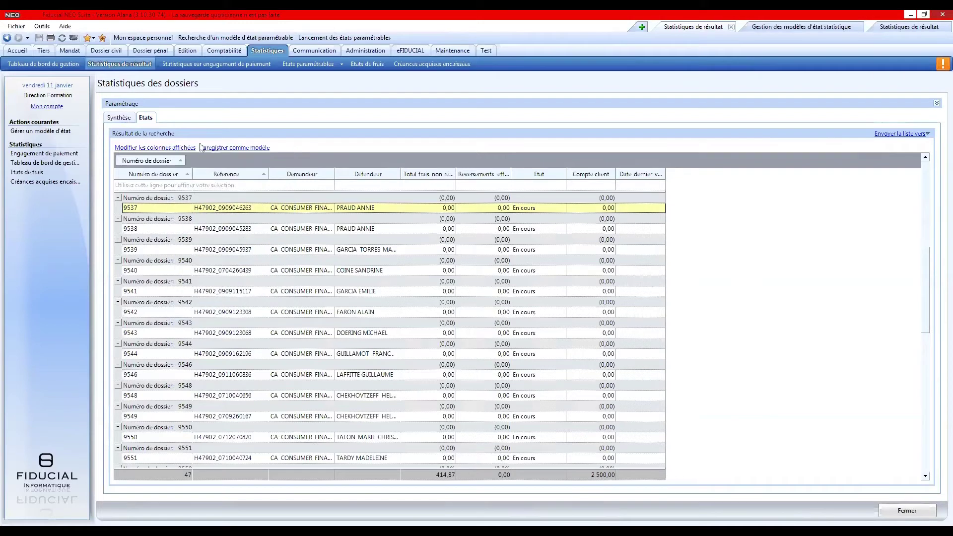
Step: Save the displayed columns as a new report model with code "test" and name "test"
left_click(259, 148)
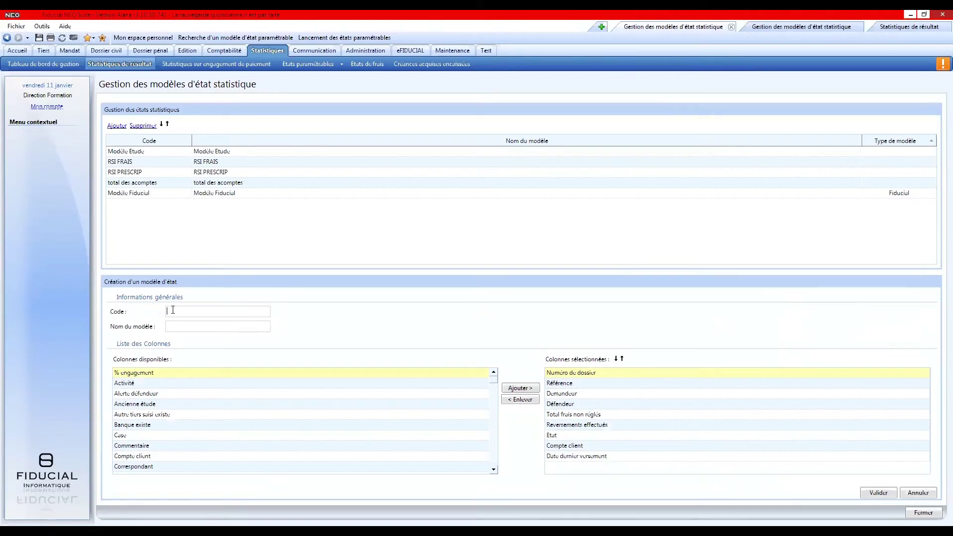
type("test")
key("Tab")
type("test")
left_click(880, 493)
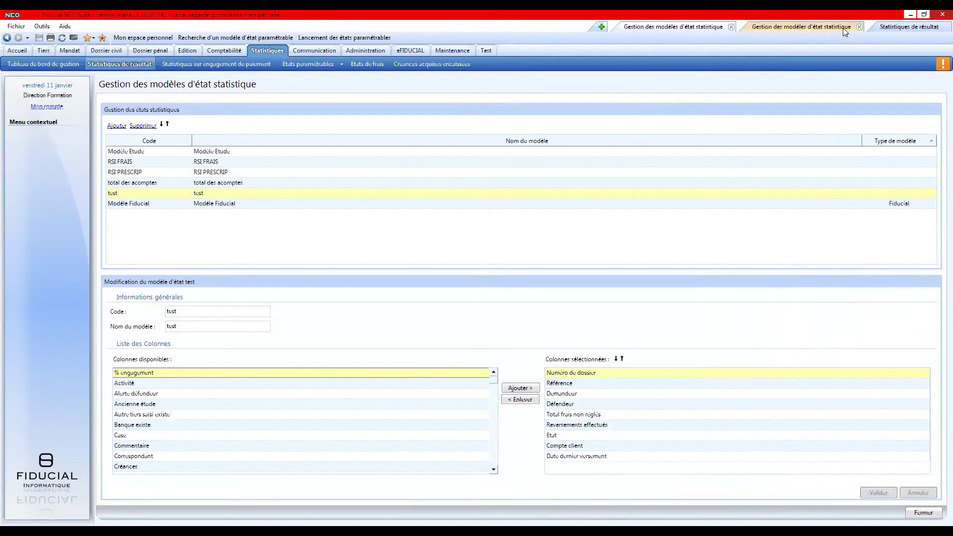
Step: Return to the result statistics search settings for the EDI FINAREF Amiable mandate
left_click(884, 30)
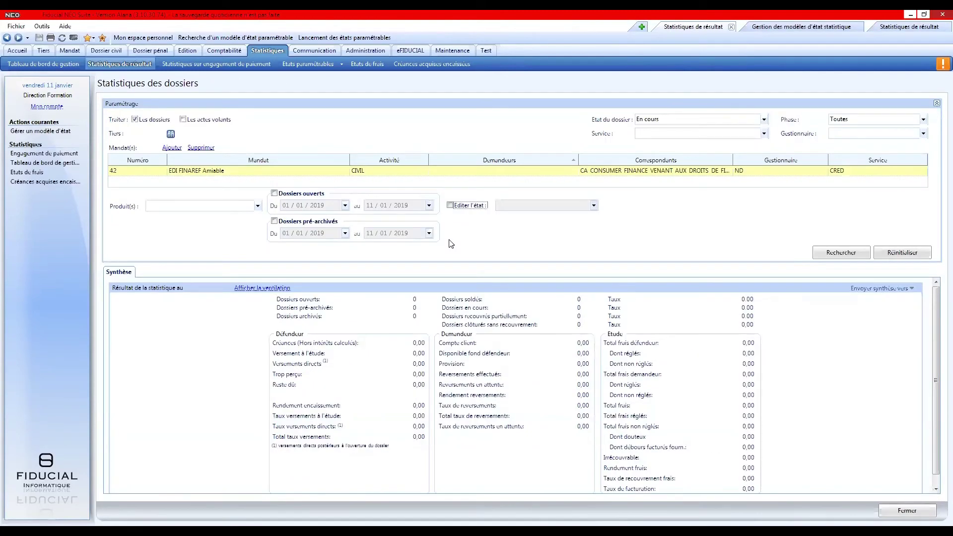